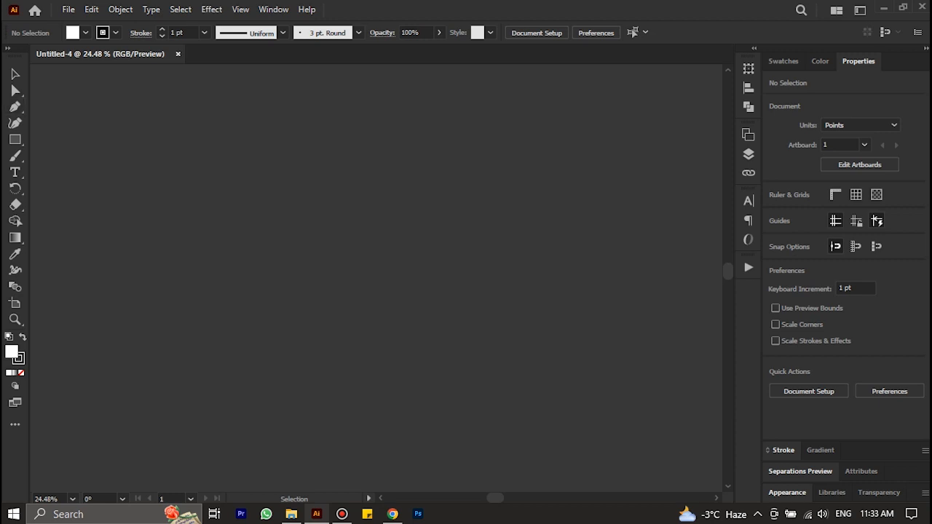
Detach the tools panel so it floats over the canvas, and dock it back in its original place
key("shift+grave")
left_click_drag(10, 48, 98, 84)
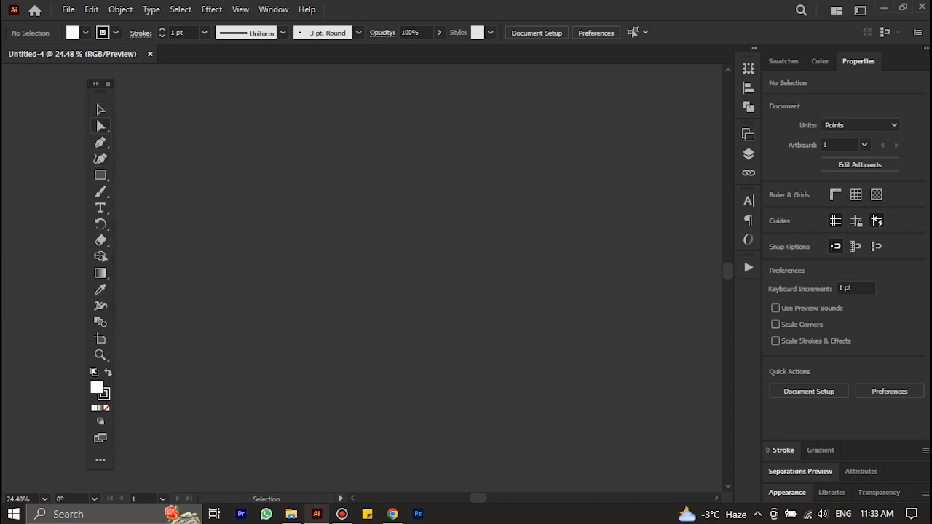
left_click_drag(98, 84, 11, 48)
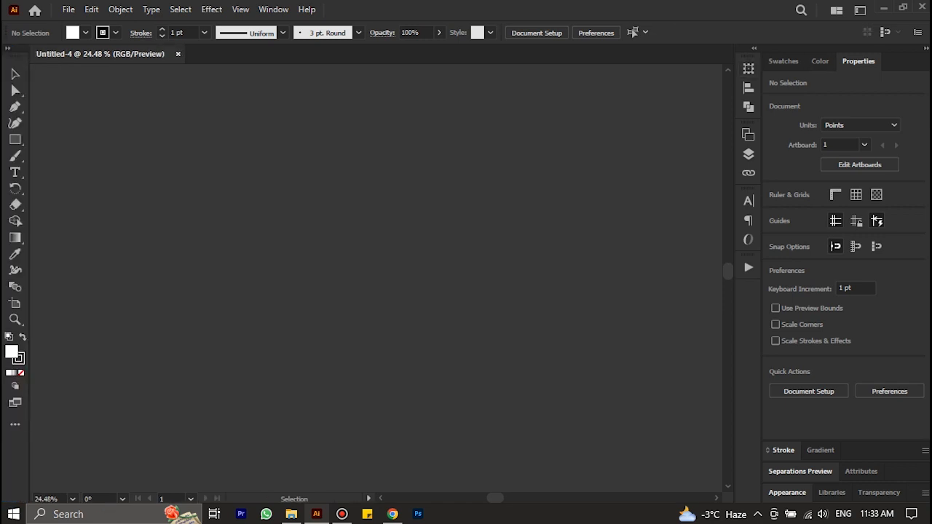
Group the Stroke and Gradient panels with the Properties panel, and expand and re-collapse the neighbouring panel dock
mouse_move(900, 61)
left_mouse_down()
mouse_move(773, 94)
mouse_move(611, 117)
mouse_move(884, 86)
left_mouse_up()
left_click(917, 32)
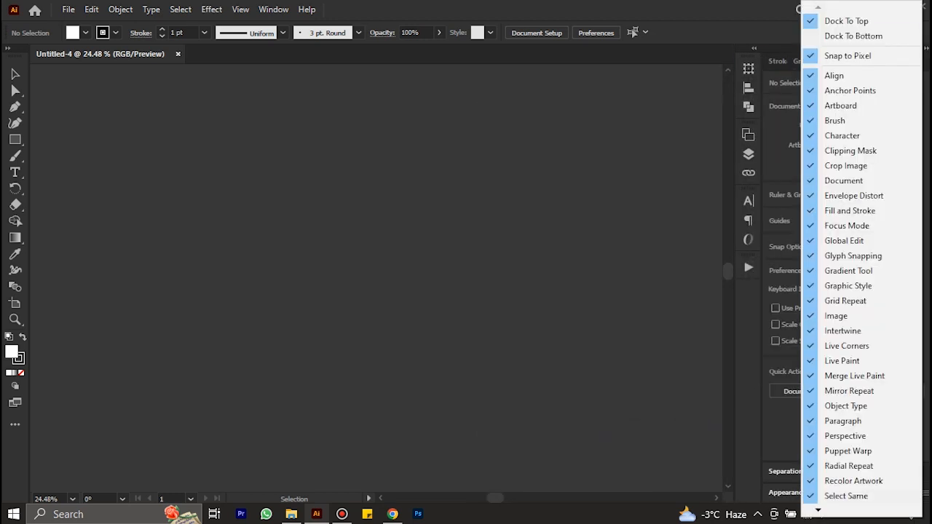
key("Escape")
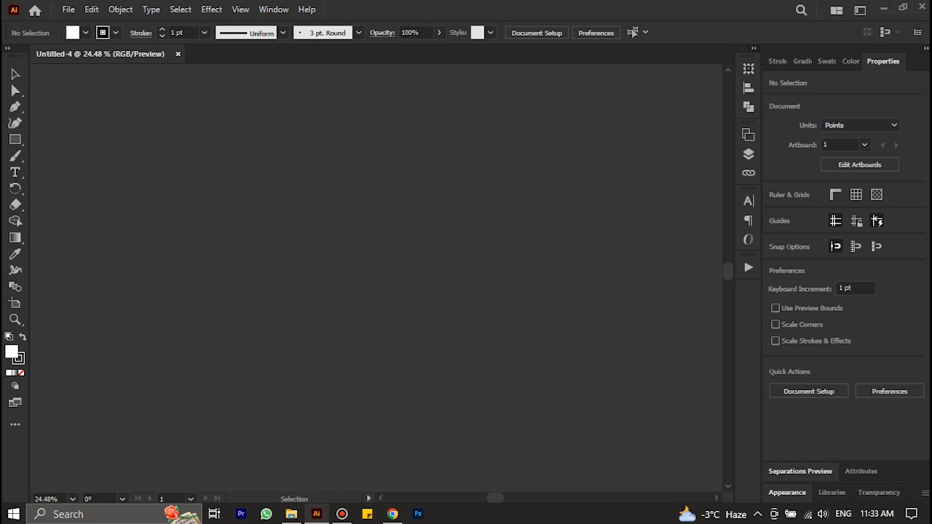
left_click(754, 48)
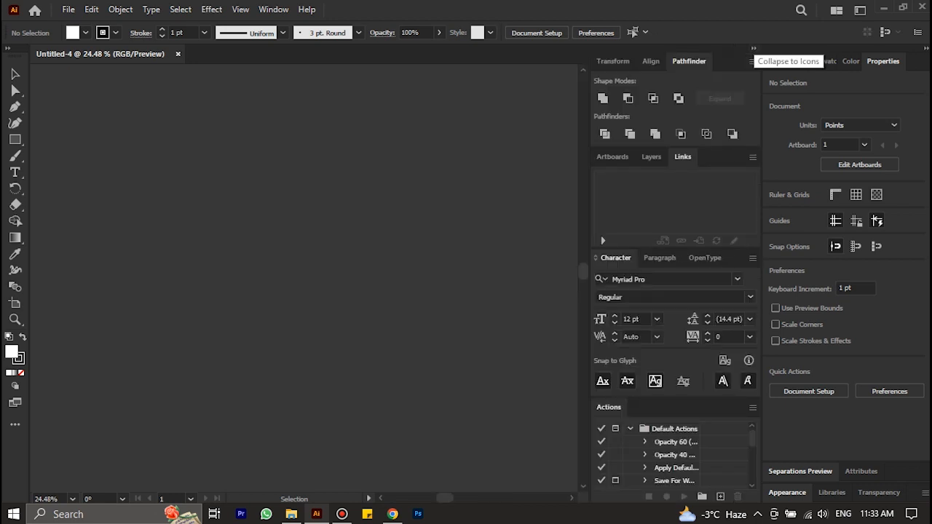
left_click(754, 48)
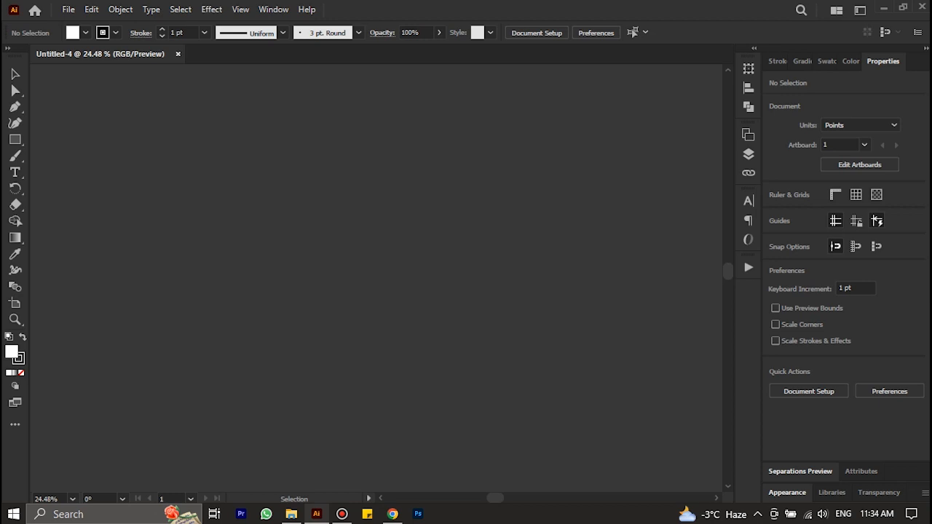
Start a new document and look through the Saved, Mobile, Web, Print, Film & Video and Art & Illustration presets
left_click(68, 10)
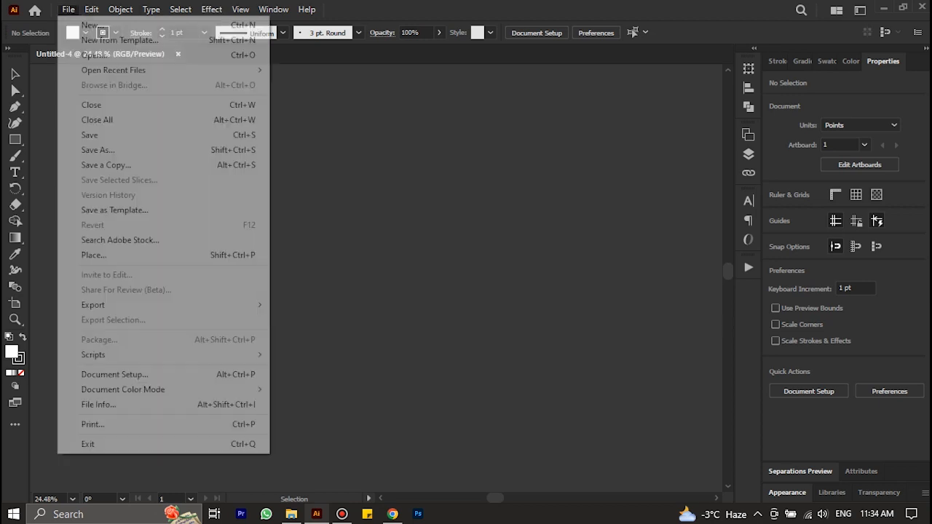
left_click(90, 24)
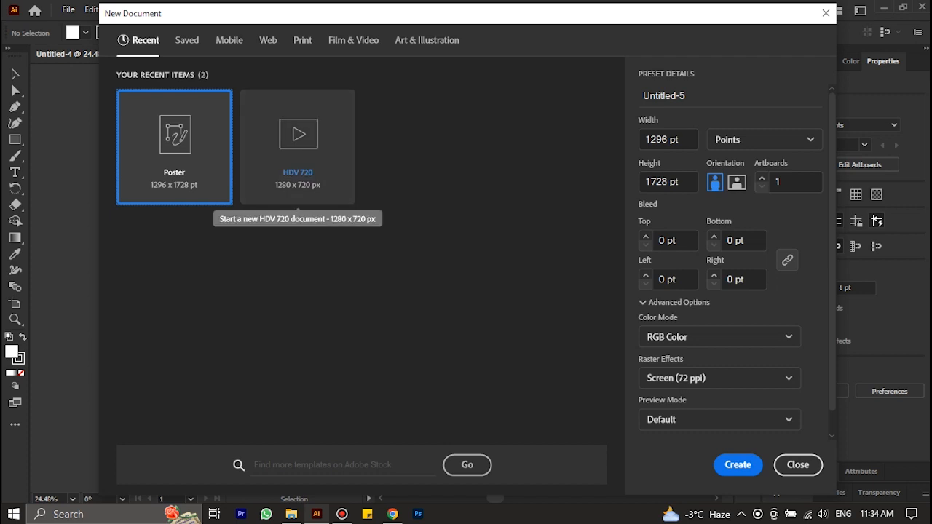
left_click(187, 40)
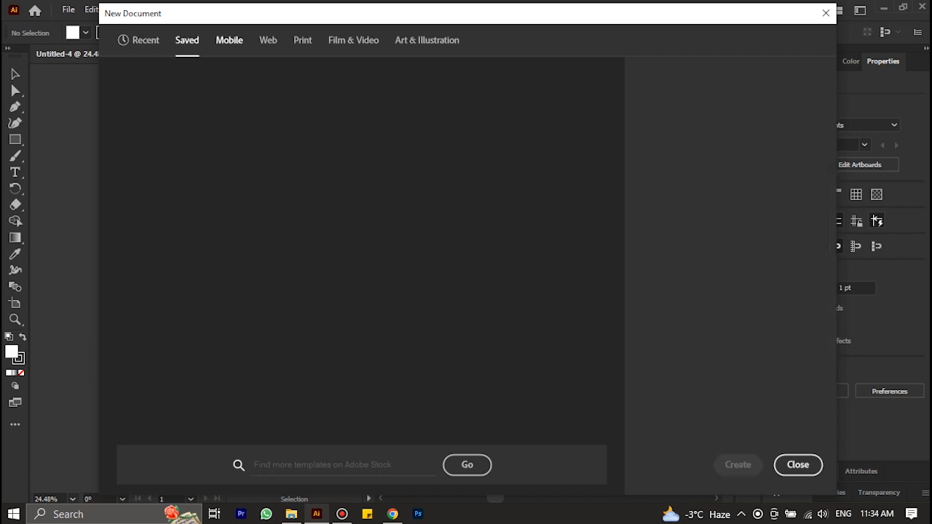
left_click(229, 40)
left_click(268, 40)
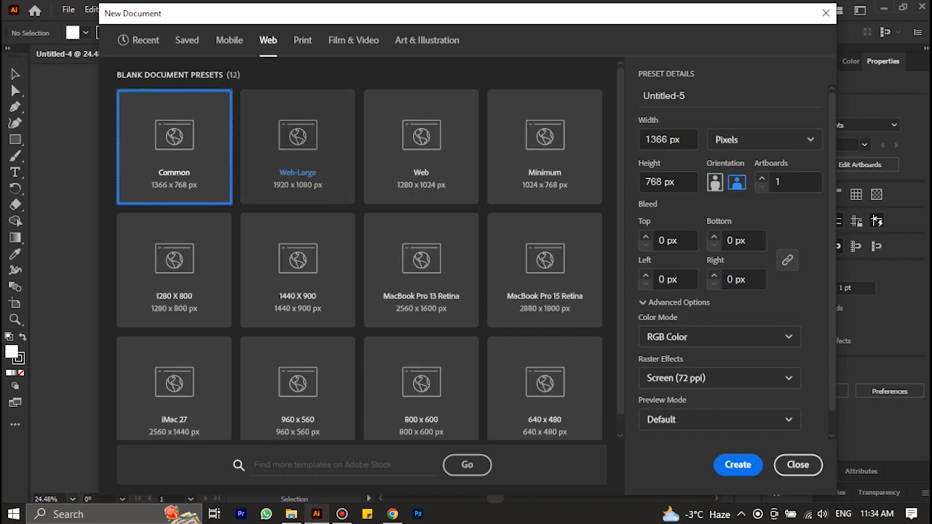
left_click(303, 40)
left_click(353, 40)
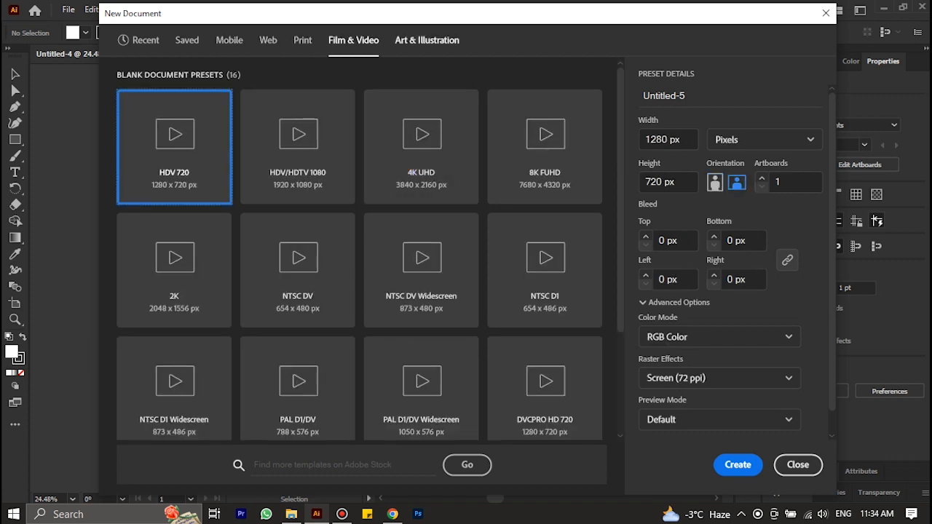
left_click(427, 40)
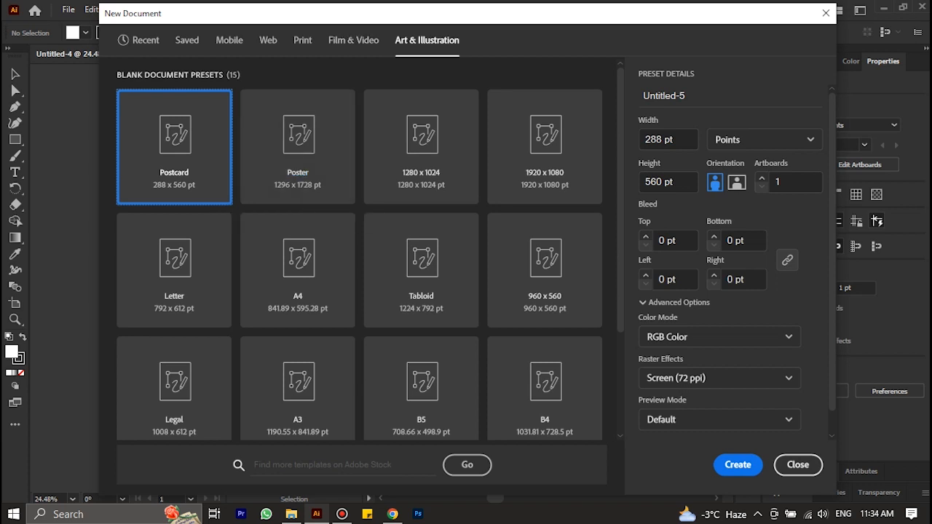
left_click(353, 40)
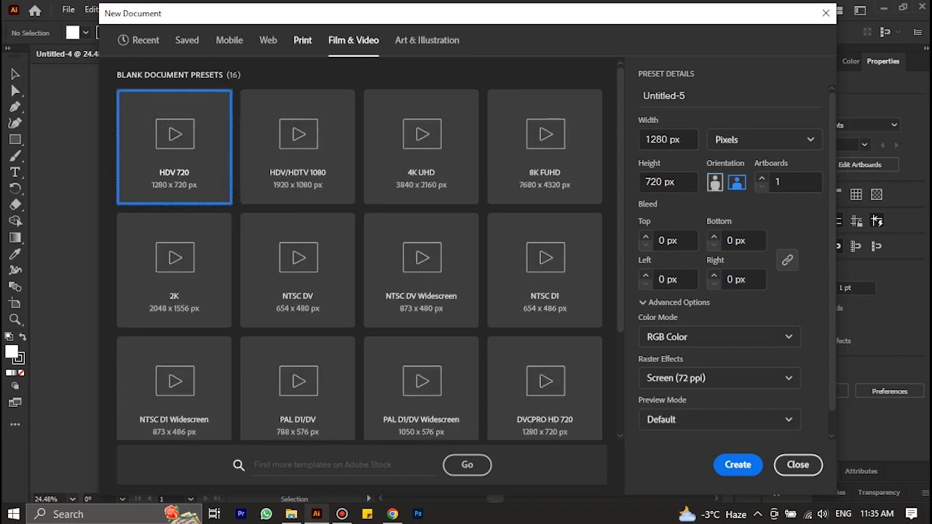
Create a new document from the Letter print preset with the units set to Inches
left_click(303, 40)
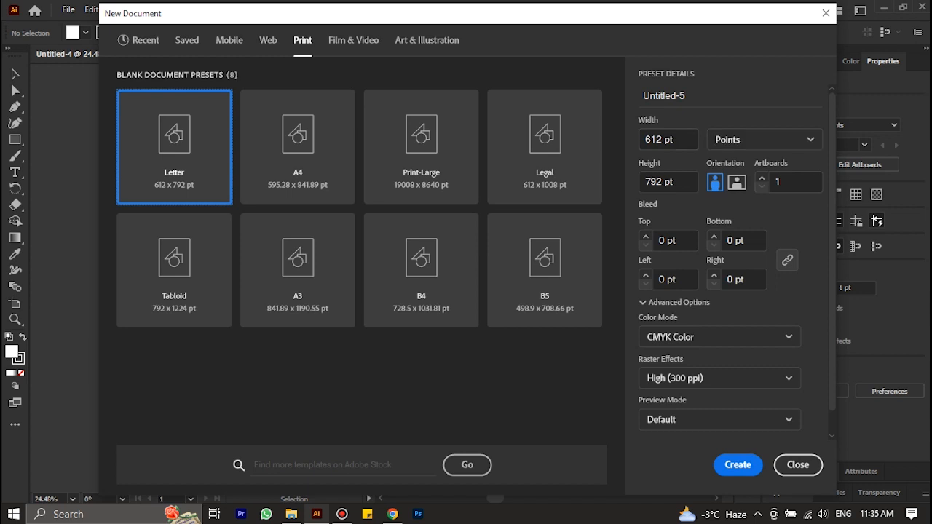
left_click(764, 139)
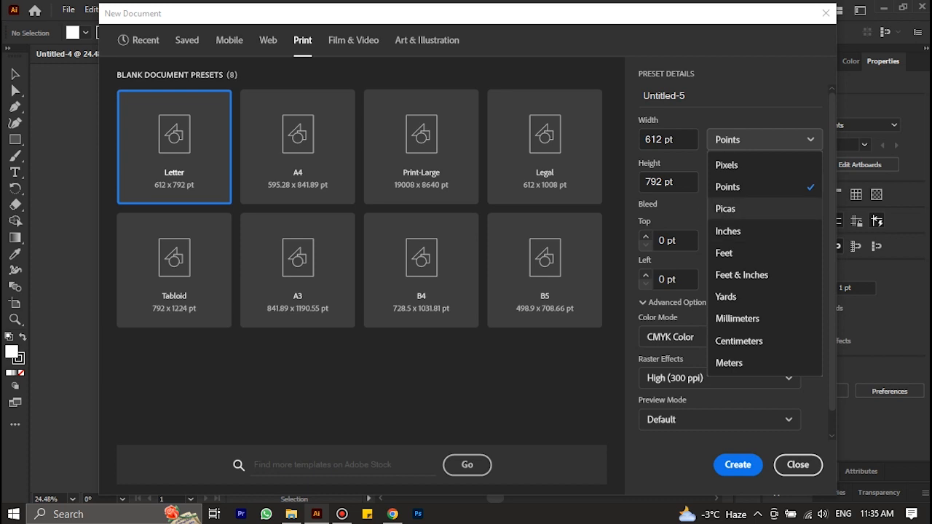
left_click(750, 231)
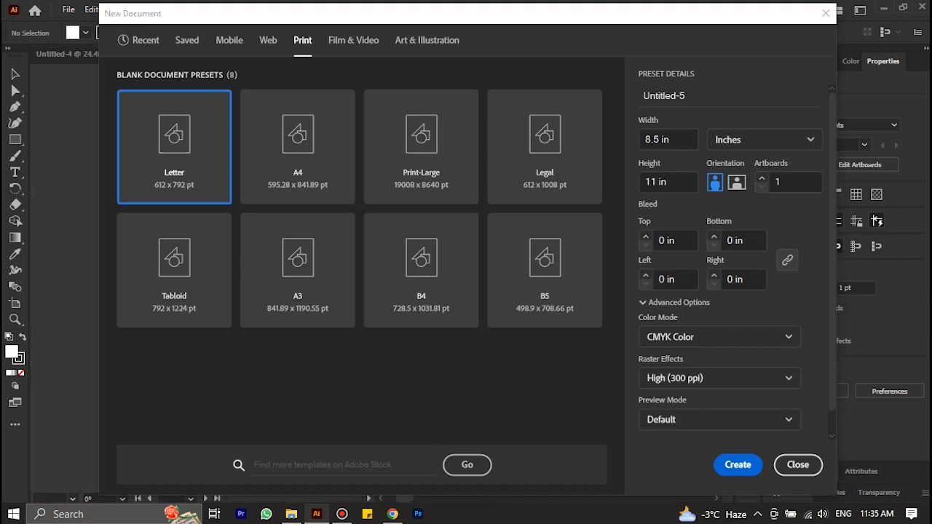
key("Return")
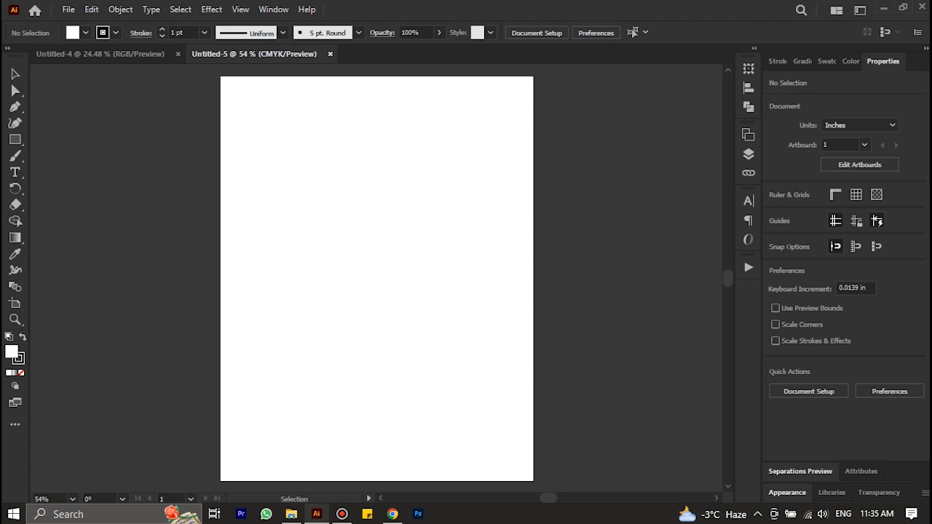
Create another 8.5 x 11 in Letter document with 3 artboards, and close it
left_click(68, 9)
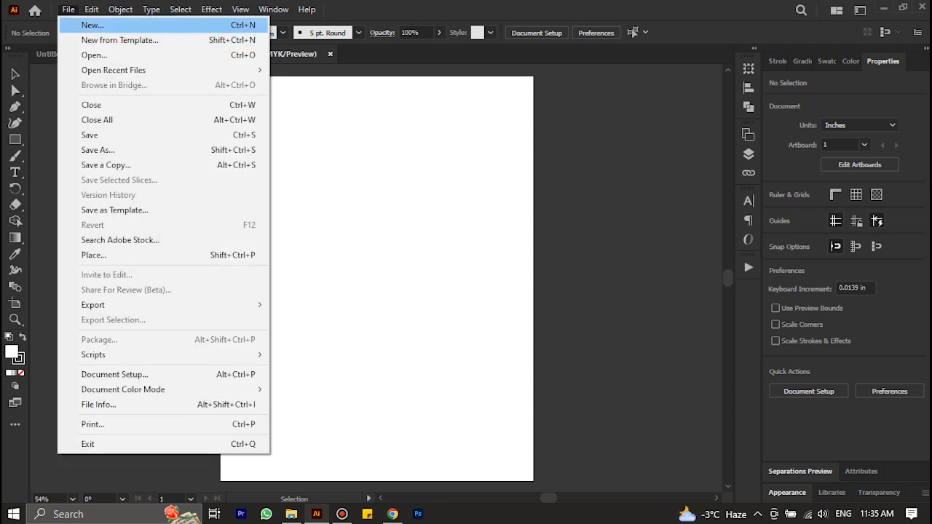
left_click(92, 25)
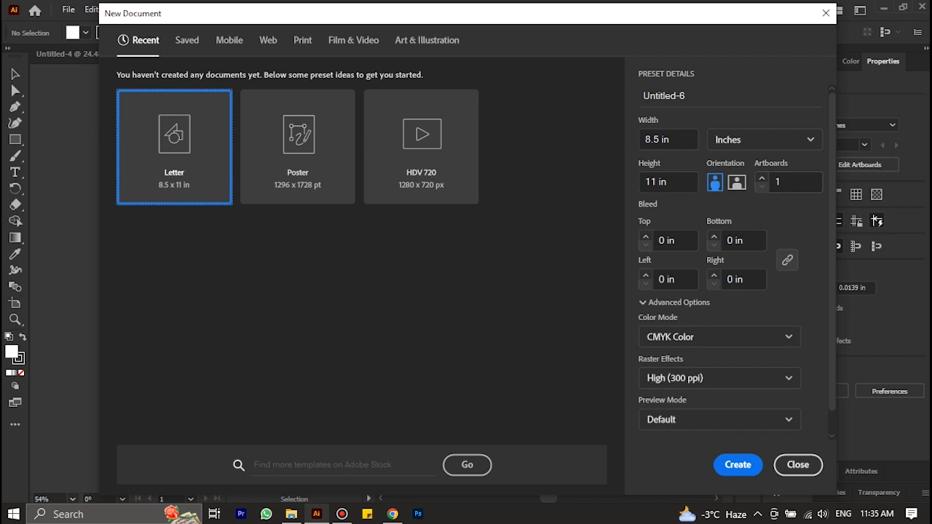
left_click_drag(791, 182, 739, 182)
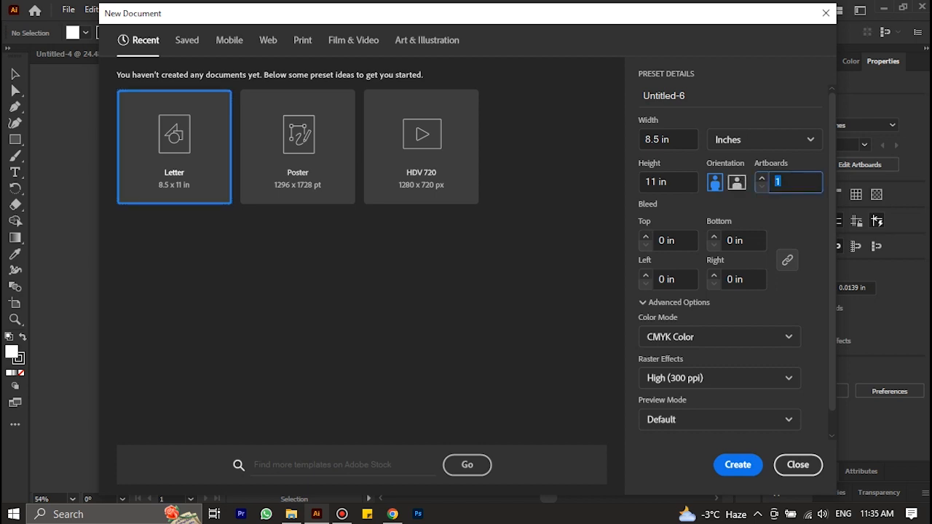
type("3")
left_click(737, 464)
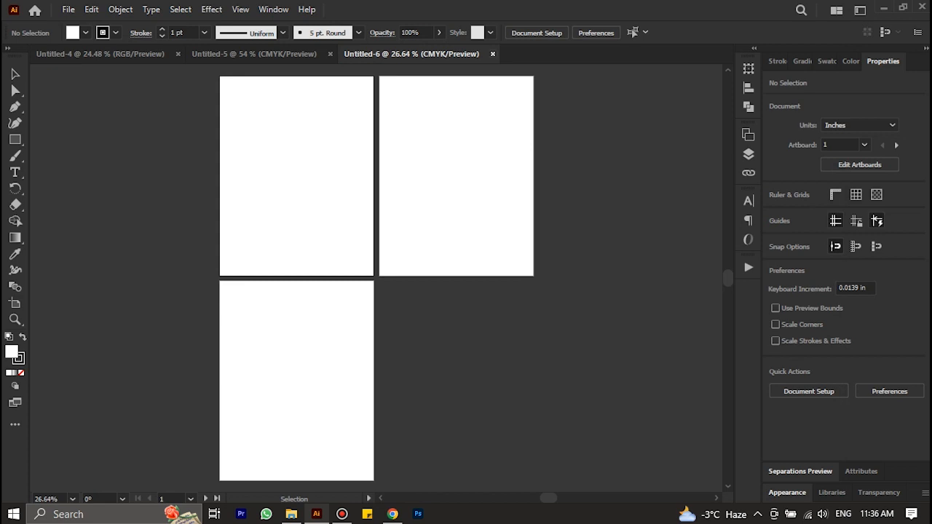
key("ctrl+w")
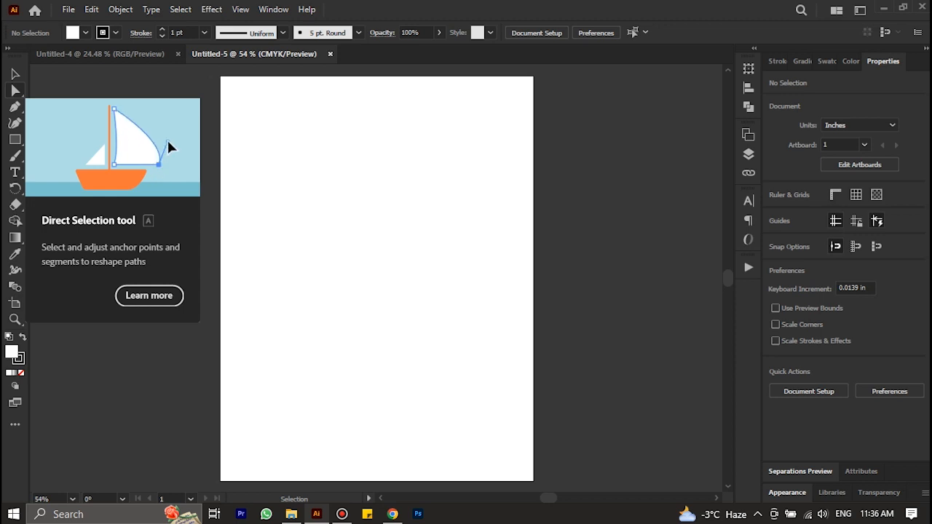
Activate the Rectangle tool, bring up its exact-size dialog on the artboard and cancel it
key("m")
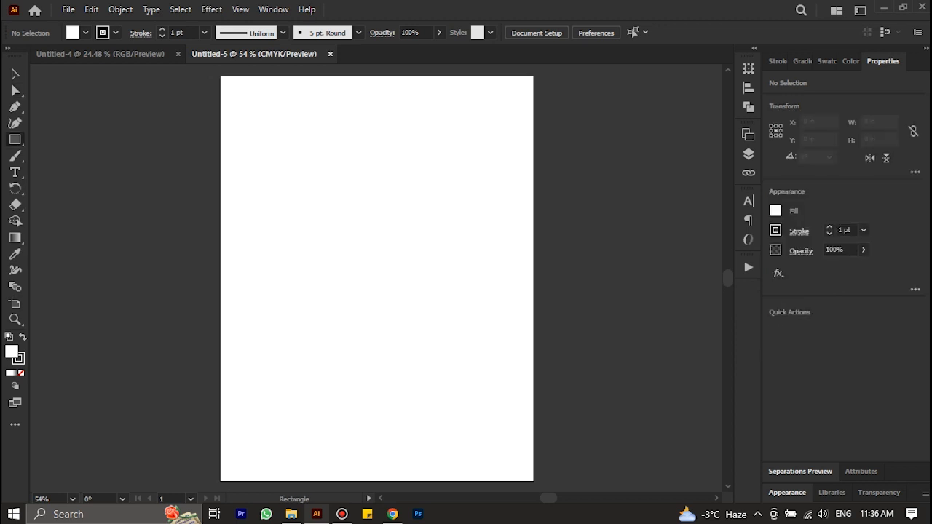
left_click(14, 139)
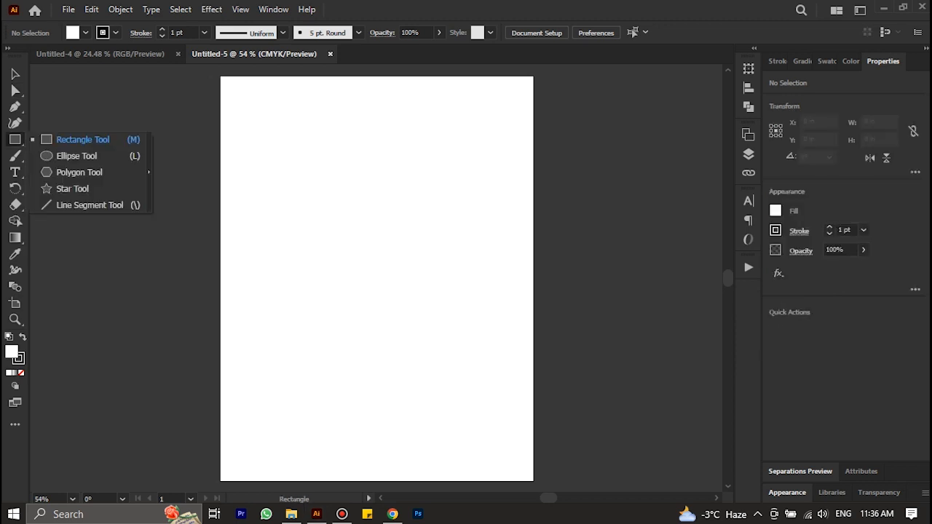
left_click(83, 139)
left_click(353, 150)
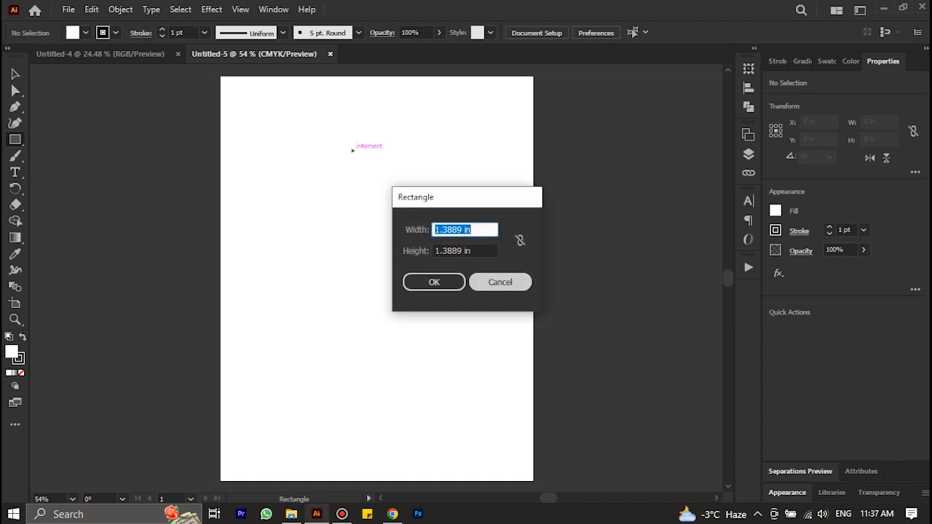
left_click(500, 282)
Draw two freehand rectangles on the artboard, the first about 2.31 x 1.63 in, and undo both
left_click_drag(377, 154, 290, 213)
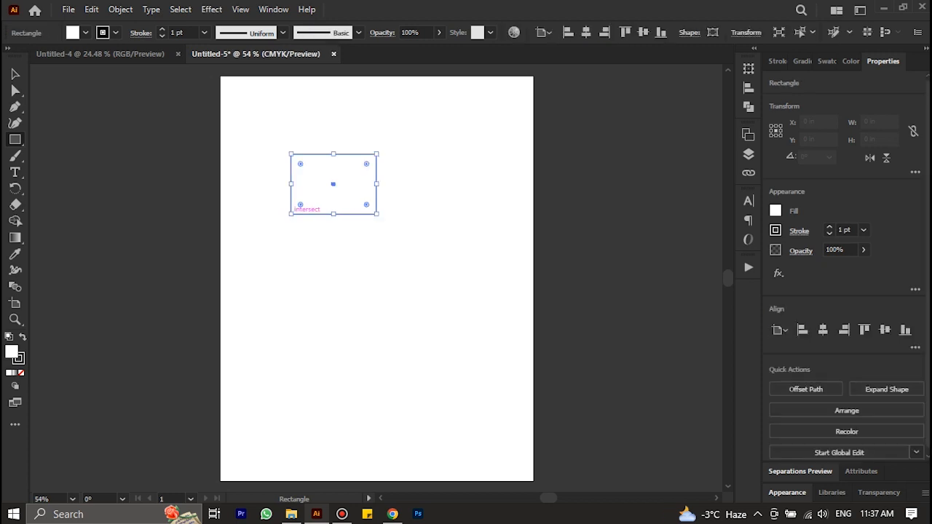
left_click_drag(392, 200, 284, 305)
key("ctrl+z")
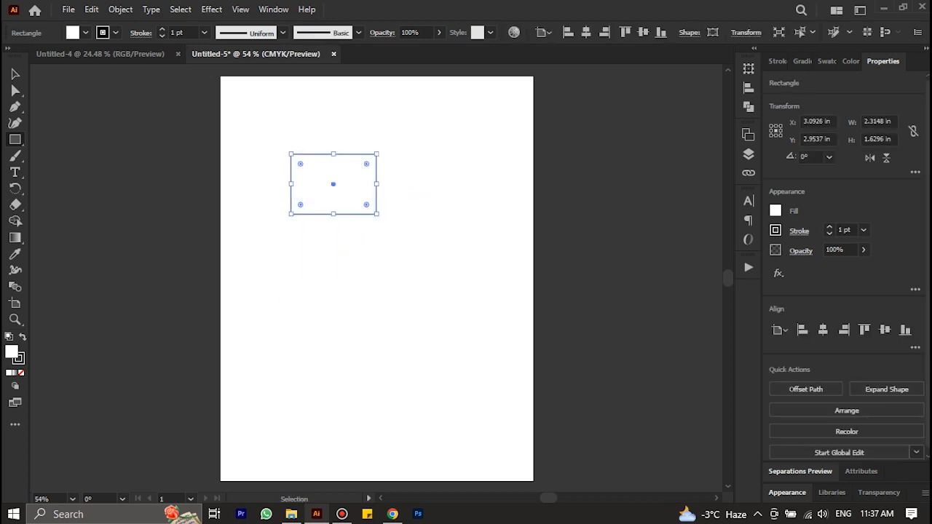
key("ctrl+z")
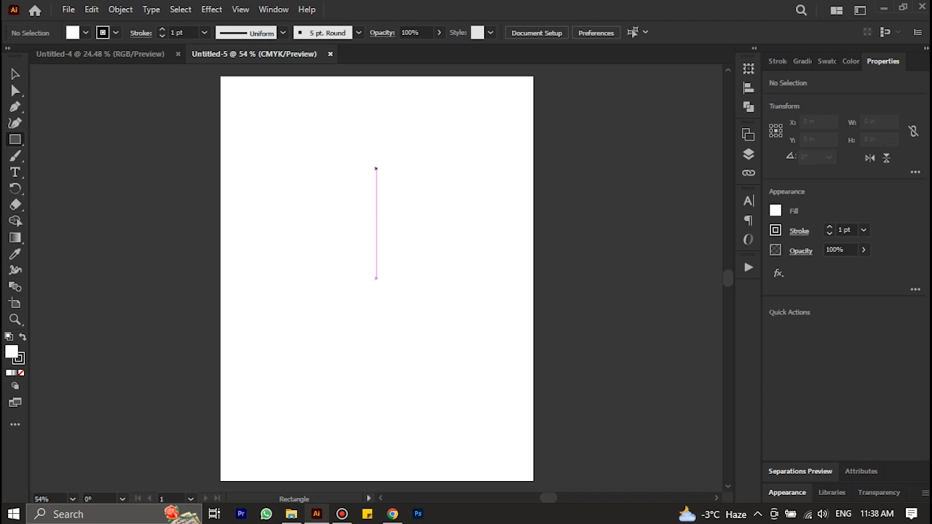
Draw two constrained squares on the artboard, about 3.59 in and 1.96 in wide, and undo both
left_click_drag(376, 168, 244, 300)
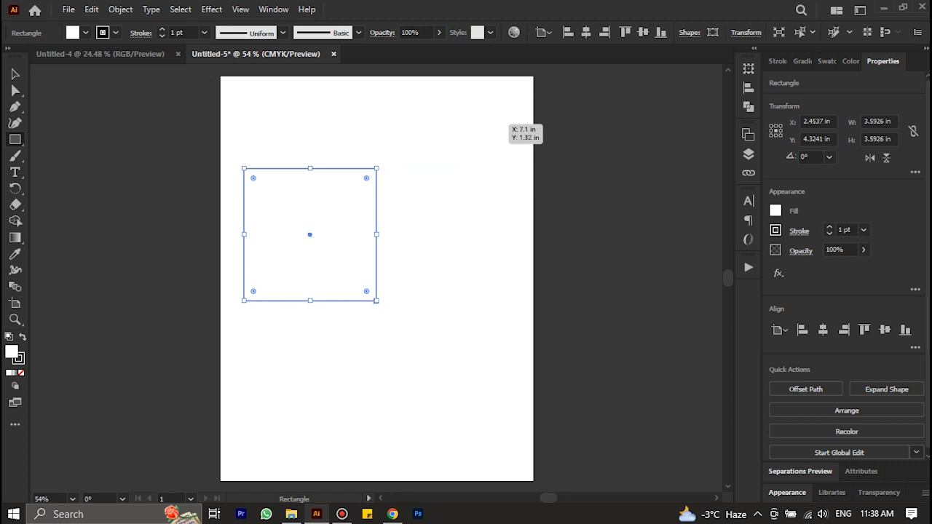
mouse_move(482, 124)
left_mouse_down()
mouse_move(202, 404)
mouse_move(409, 196)
left_mouse_up()
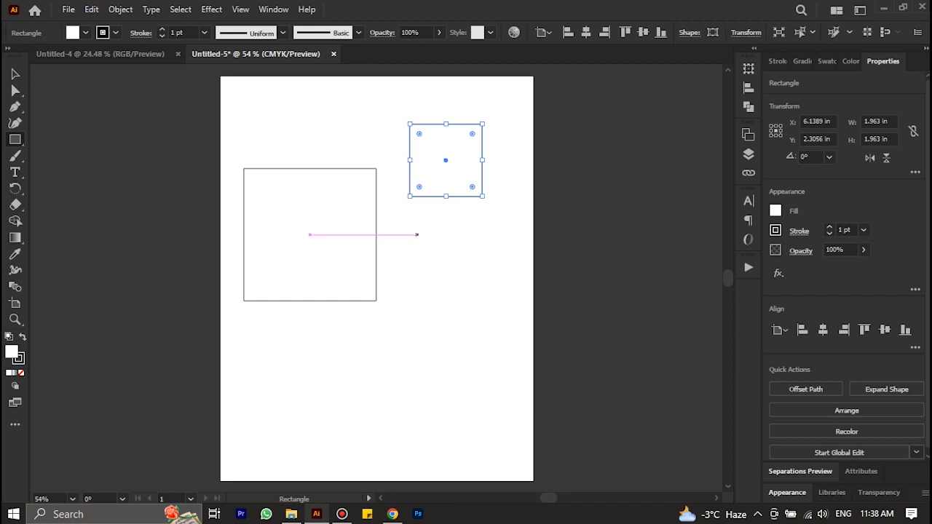
key("ctrl+z")
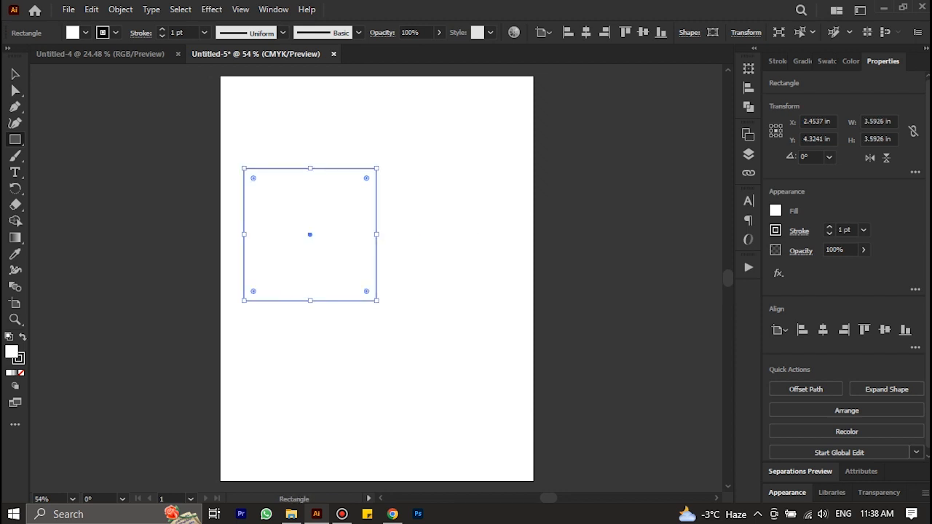
key("ctrl+z")
Create a rectangle with an exact width of 3 in and height of 4 in, and undo it
left_click(375, 223)
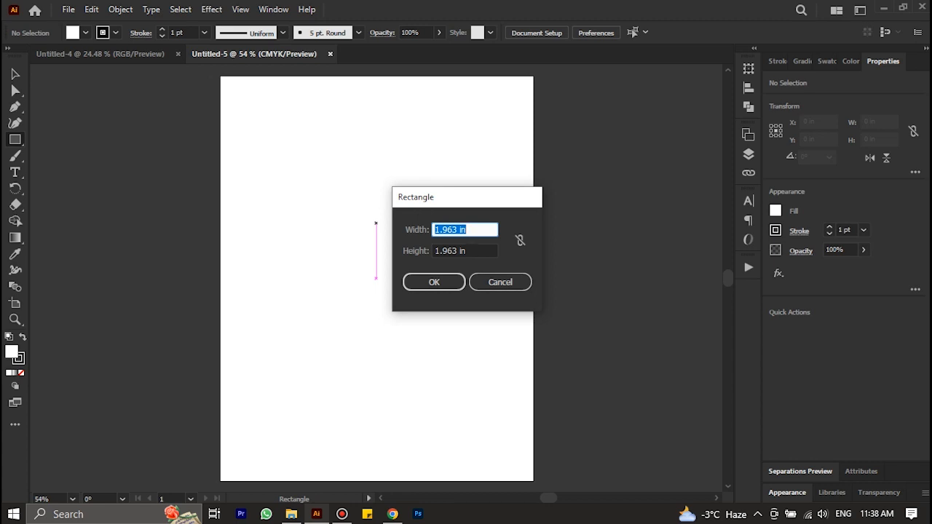
type("3")
key("Tab")
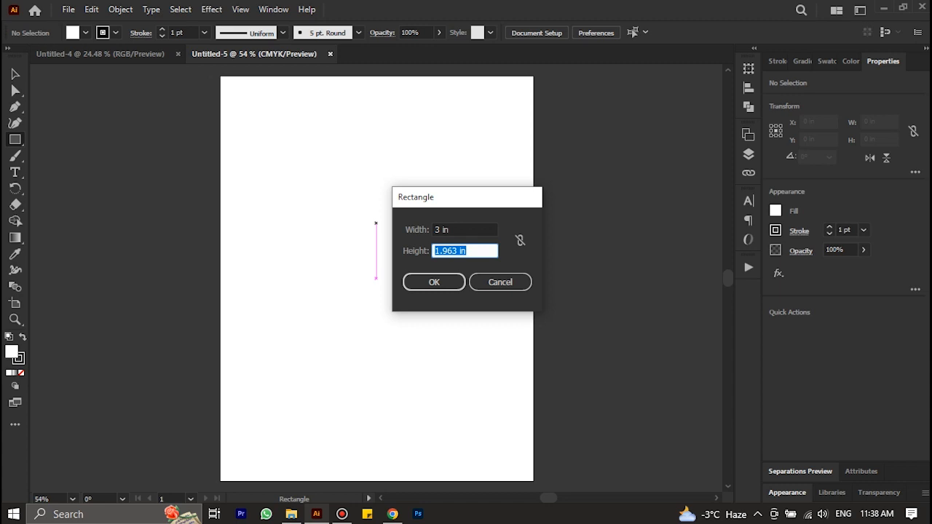
type("4")
key("Return")
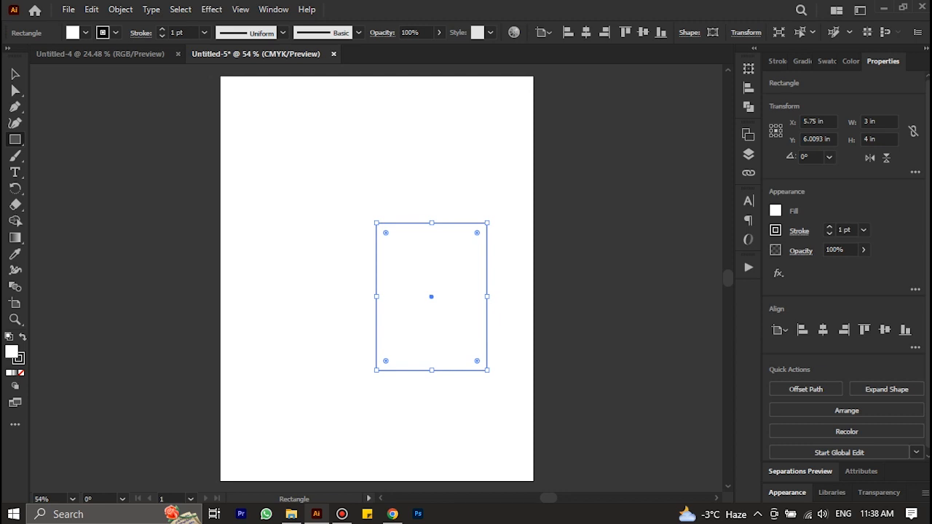
key("ctrl+z")
Create a square with an exact width and height of 3 in, and undo it
left_click(378, 201)
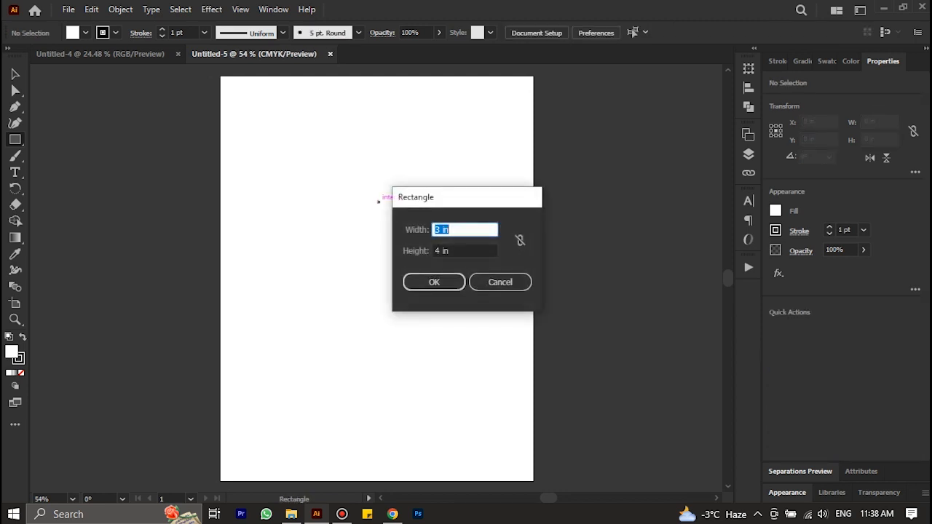
type("3")
key("Tab")
type("3")
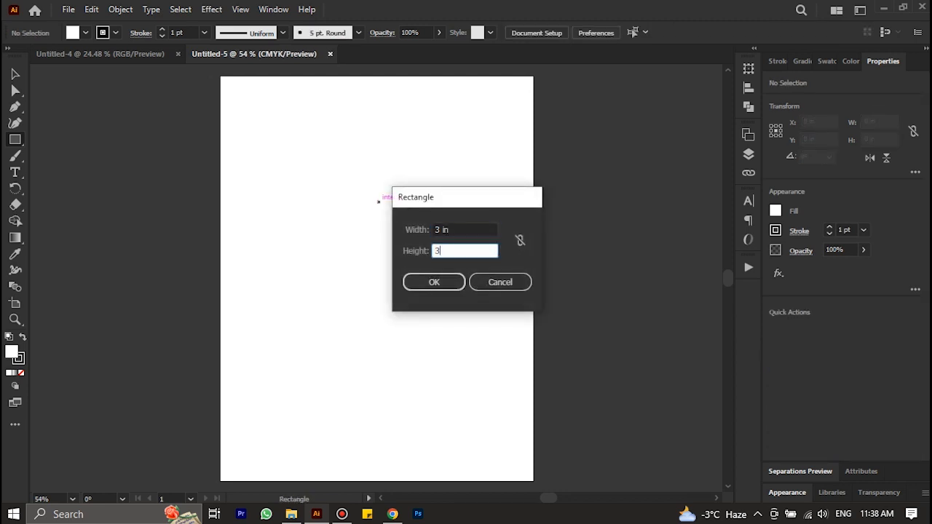
key("Return")
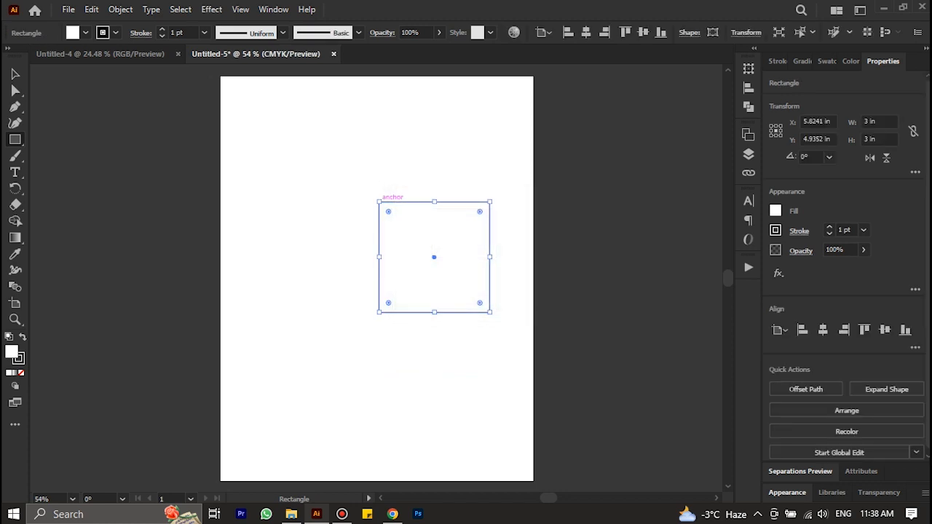
key("ctrl+z")
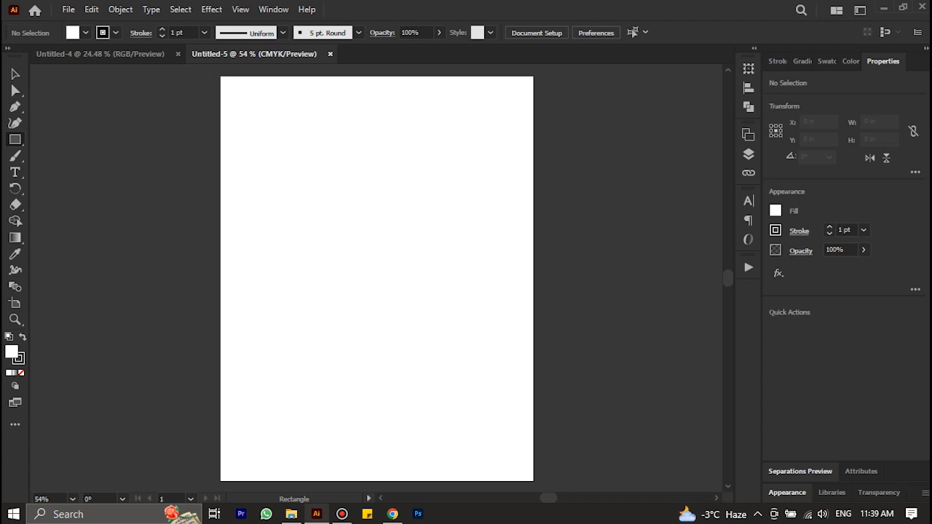
Draw a constrained square about 1.7 in wide in the artboard's upper half and select it with the Selection tool
left_click_drag(375, 152, 313, 218)
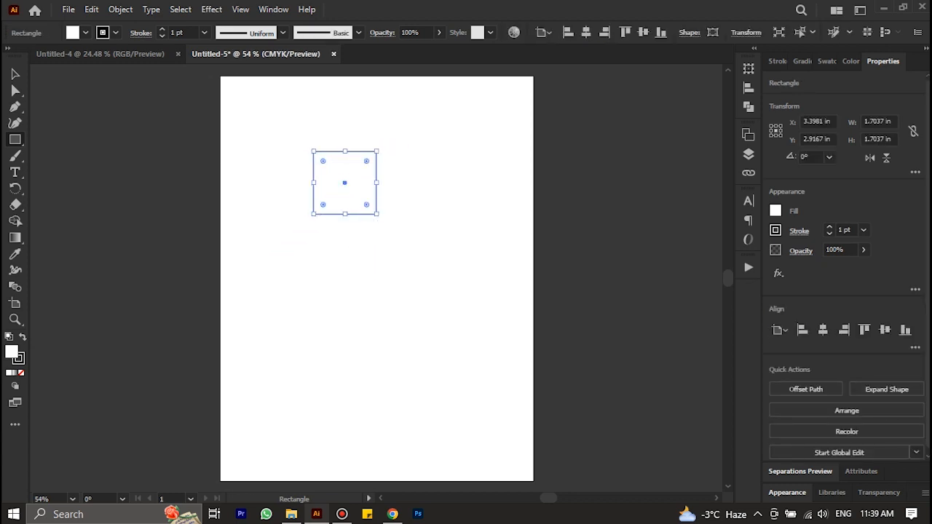
key("v")
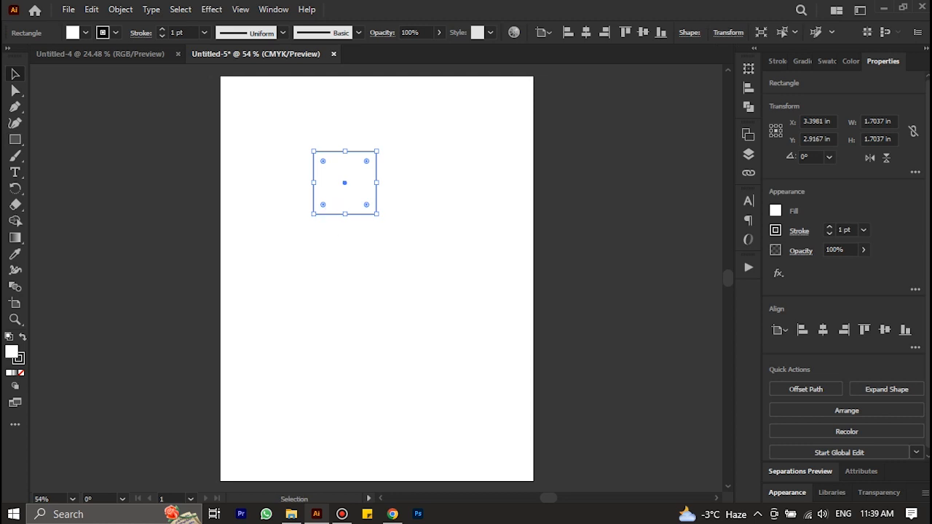
key("ctrl+shift+a")
left_click(332, 212)
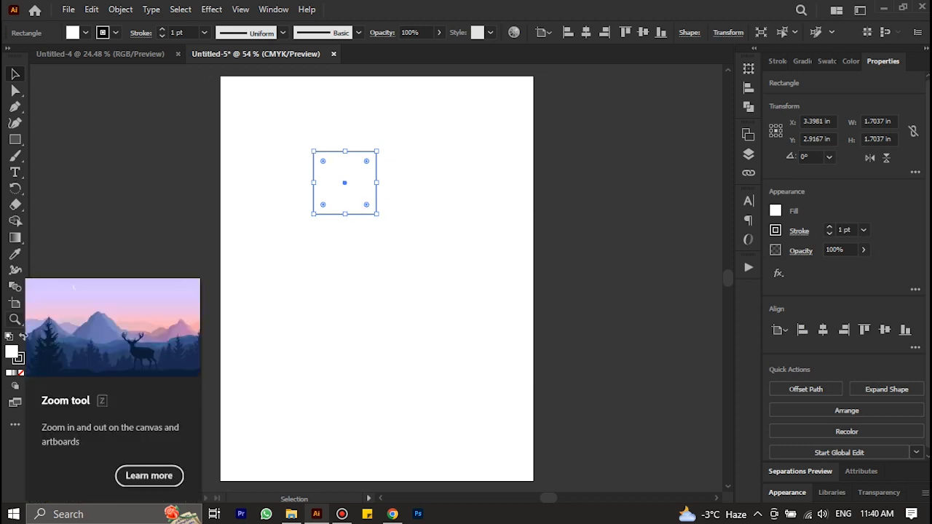
Practise zooming in and out around the square and pan the view to bring the square nearer the middle
left_click(15, 319)
left_click(383, 198)
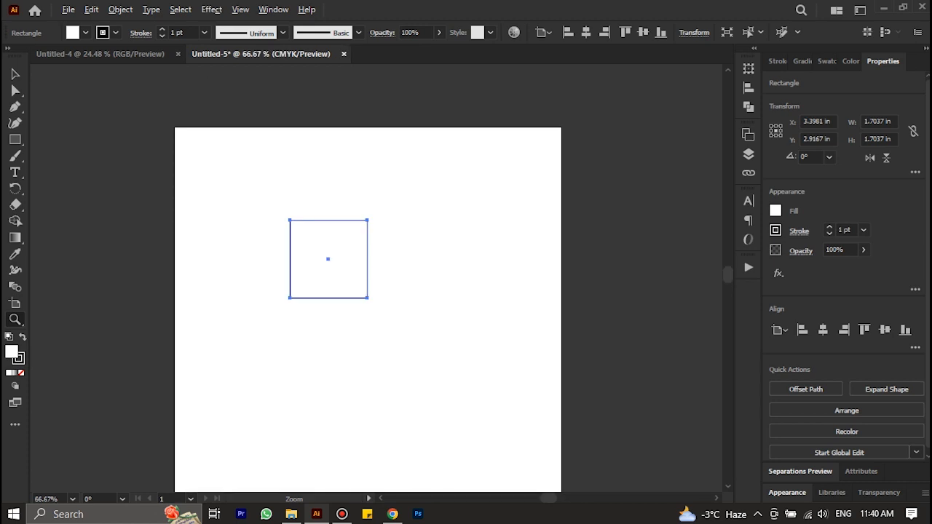
key("ctrl+minus")
key("ctrl+minus")
key("ctrl+plus")
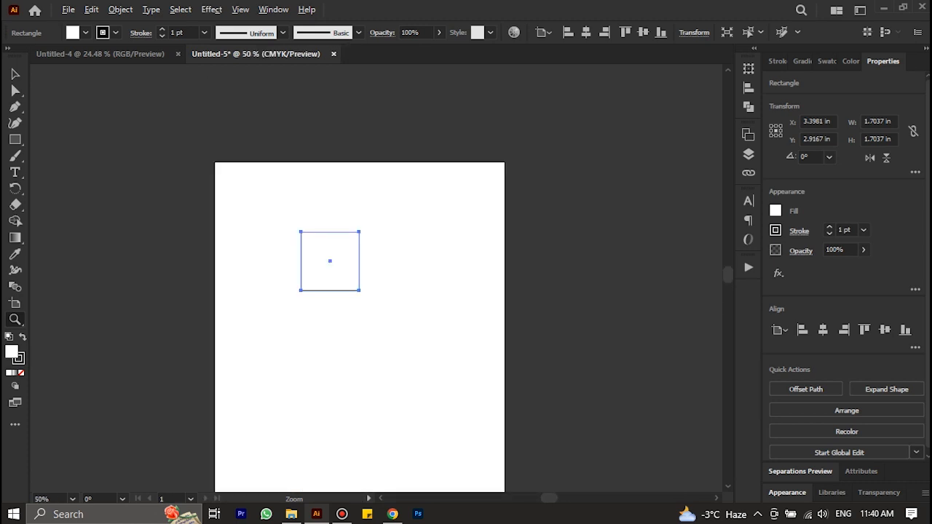
key("v")
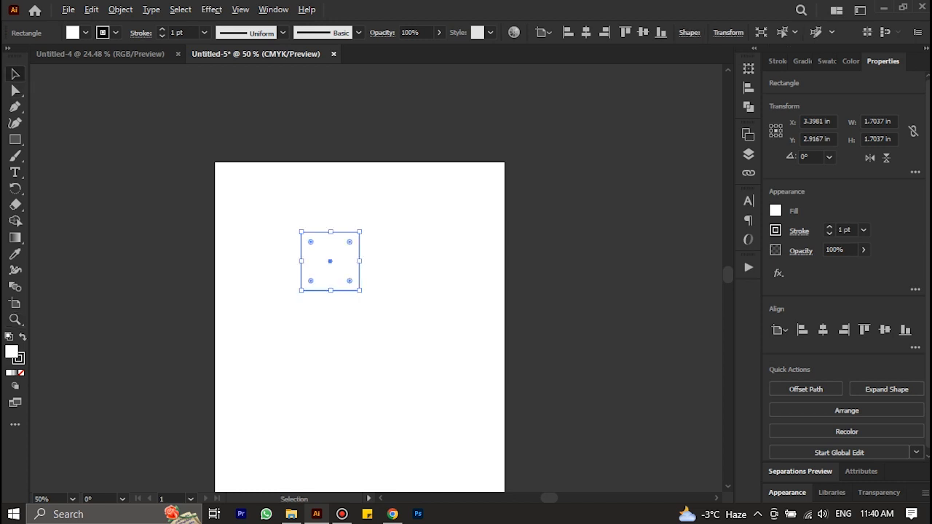
key("ctrl+minus")
key("ctrl+plus")
key("ctrl+plus")
key("ctrl+plus")
key("ctrl+plus")
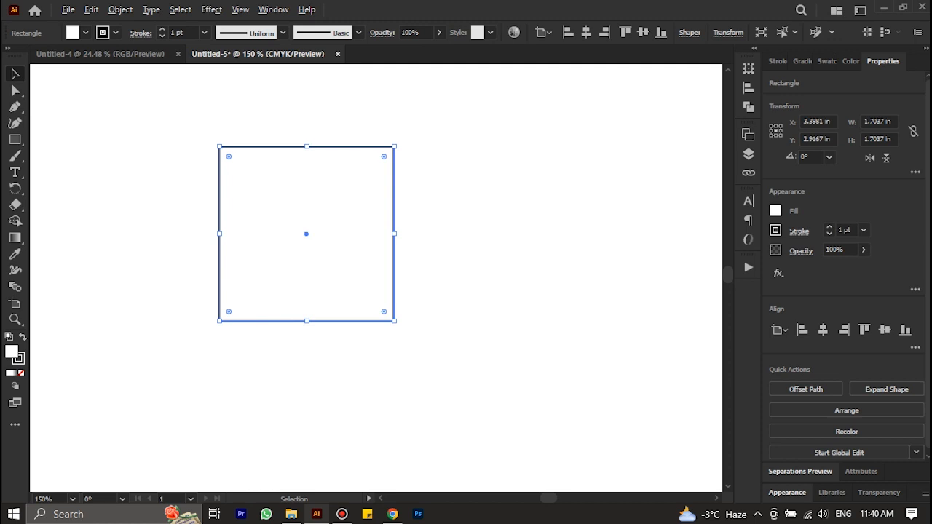
key("ctrl+minus")
key("ctrl+minus")
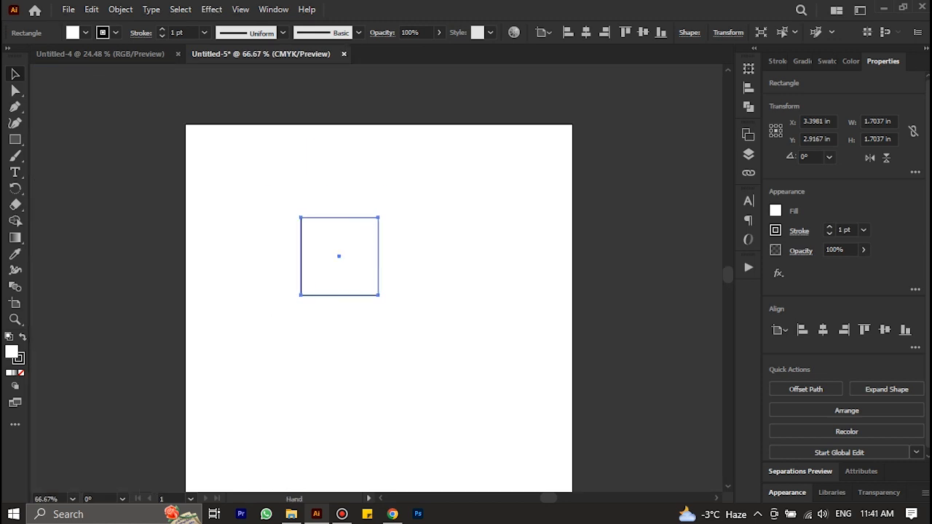
left_click_drag(323, 246, 353, 232)
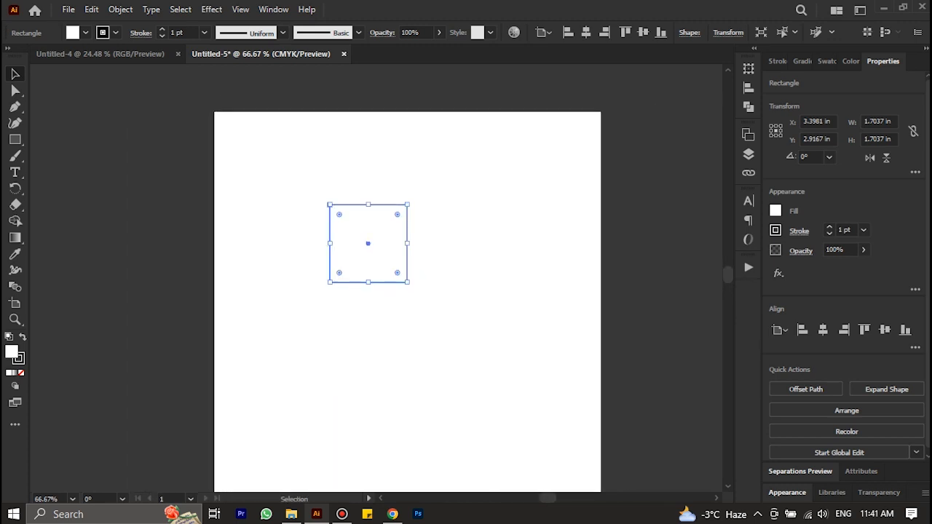
Scale the square proportionally to about 3.83 in and 0.86 in, and reshape it into a rectangle about 5.18 x 3.61 in, rotated 180°
left_click_drag(406, 282, 504, 378)
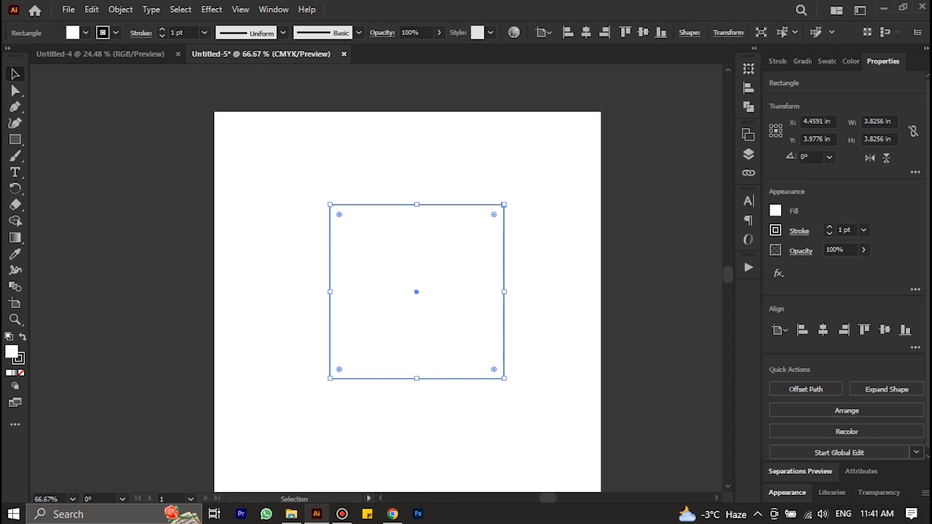
left_click_drag(504, 378, 369, 244)
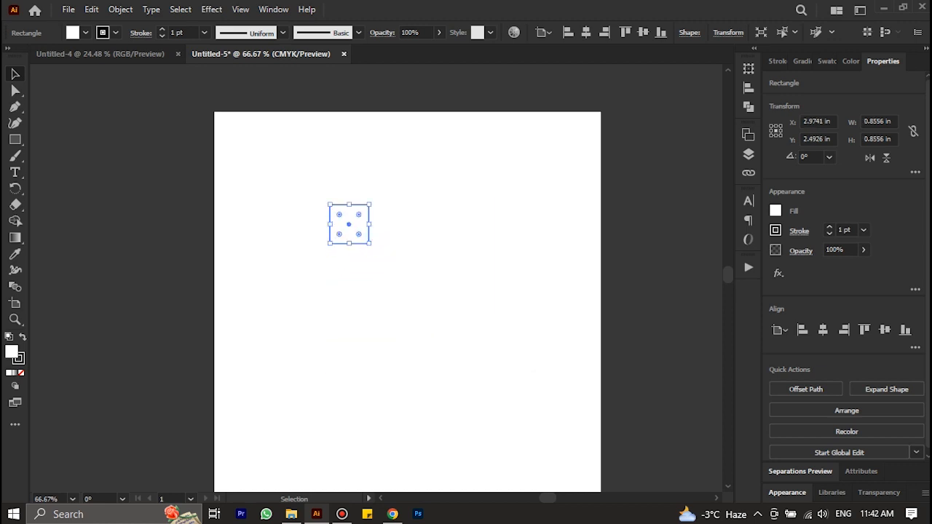
left_click_drag(366, 210, 530, 338)
left_click_drag(535, 341, 311, 133)
key("ctrl+z")
key("ctrl+z")
left_click(312, 132)
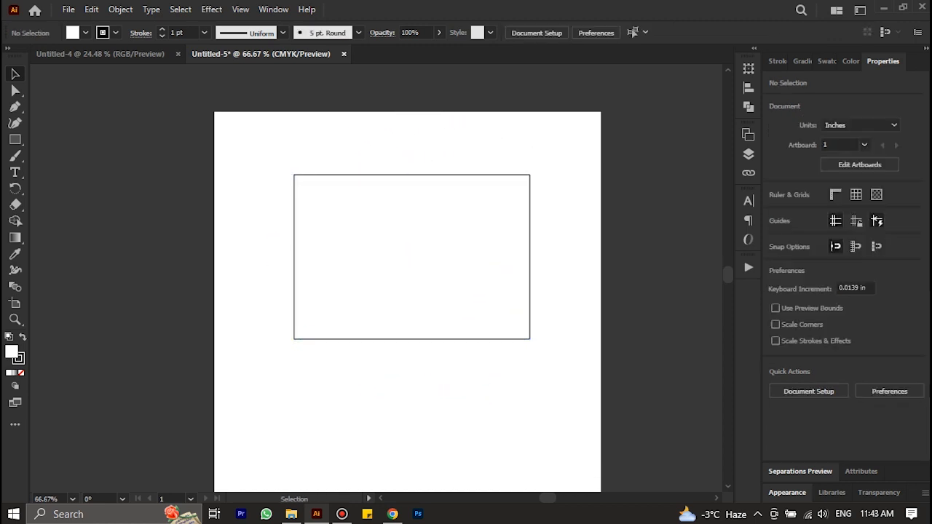
Rotate the rectangle to 270° so it stands upright, and move it toward the artboard's upper-left corner
left_click(531, 336)
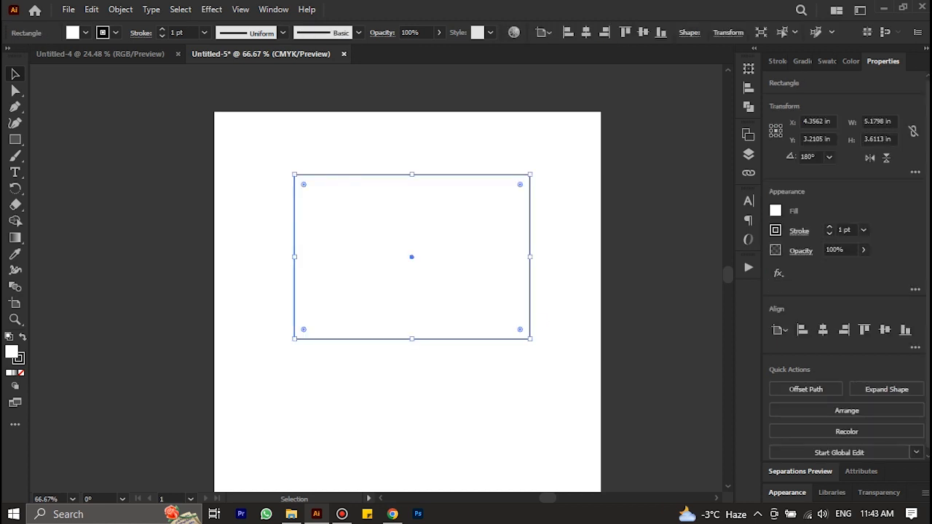
left_click_drag(536, 342, 508, 120)
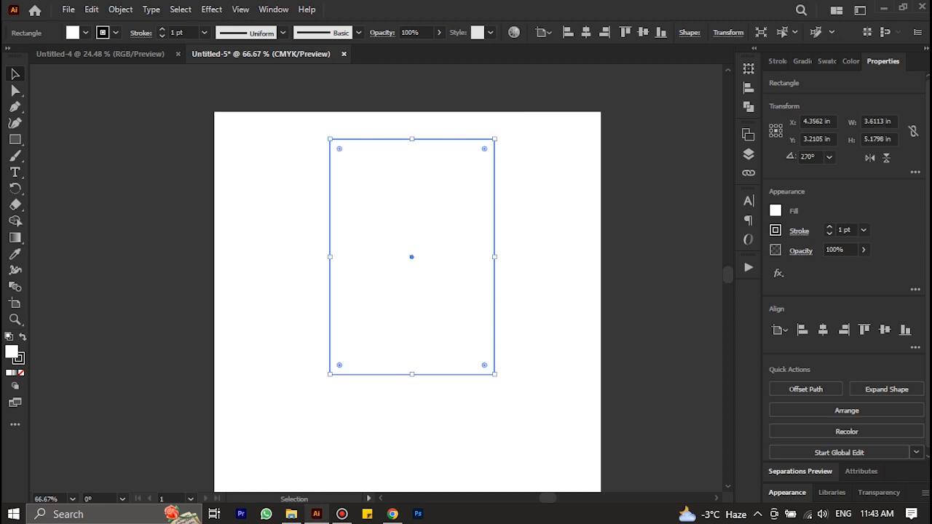
left_click_drag(457, 199, 374, 186)
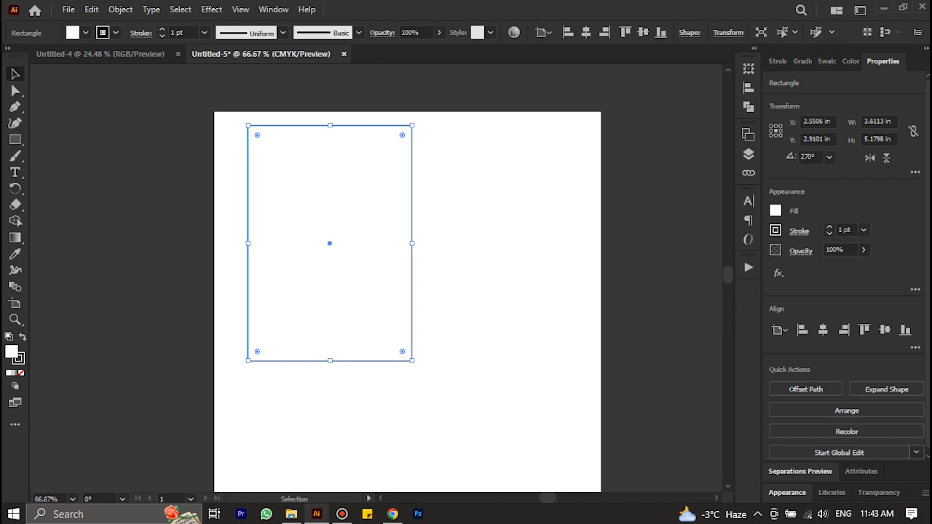
Copy the rectangle to its right, shrink the copy to about 1.22 x 1.65 in, and copy the small one beside it
left_click_drag(368, 196, 545, 198)
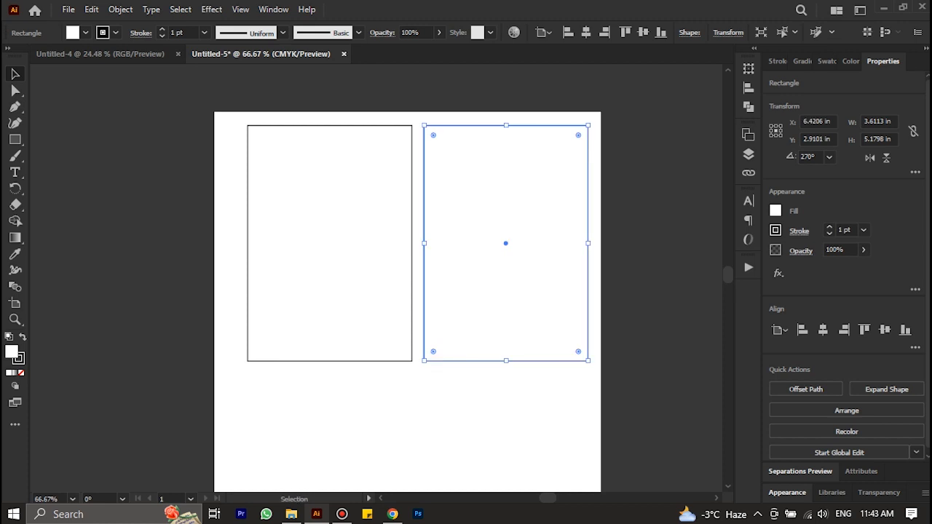
scroll(407, 291, "down", 1)
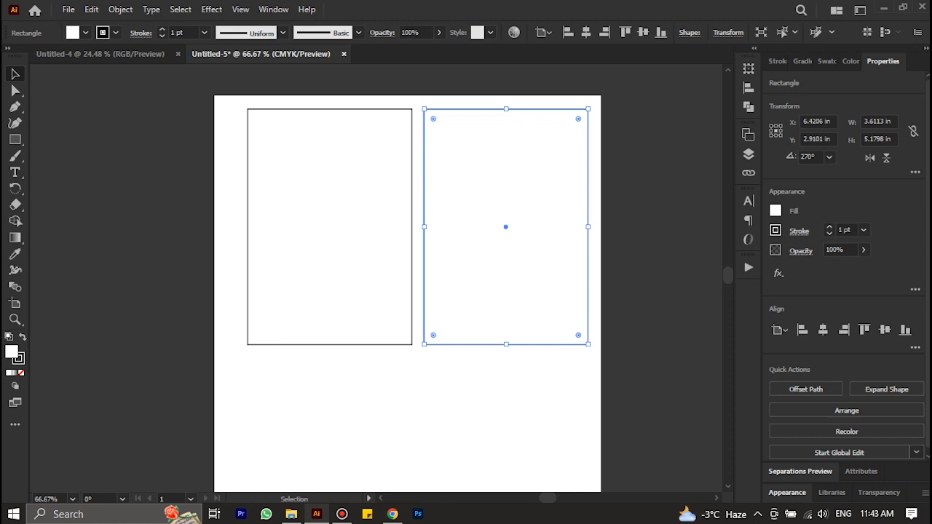
left_click_drag(587, 344, 479, 184)
left_click_drag(479, 138, 557, 144)
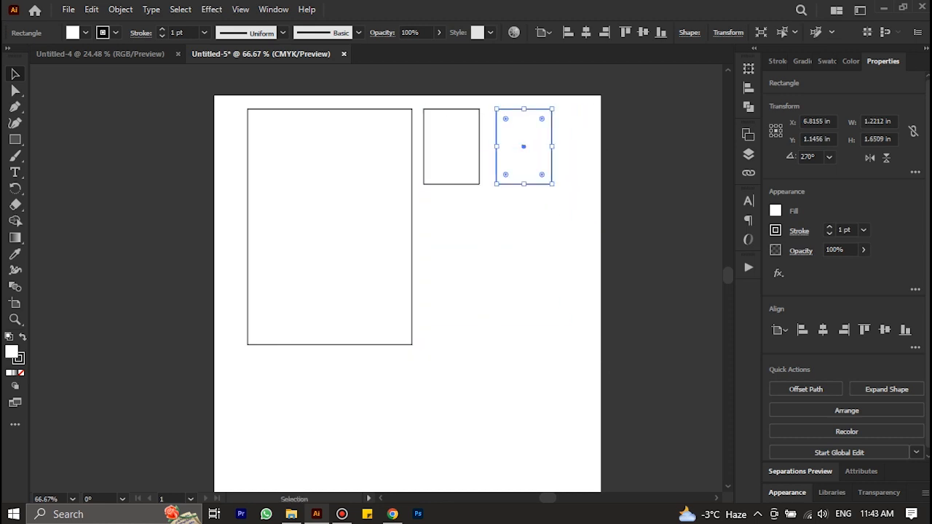
Shrink the large rectangle to a square about 1.08 in wide in the artboard's upper-left corner and deselect it
left_click(364, 207)
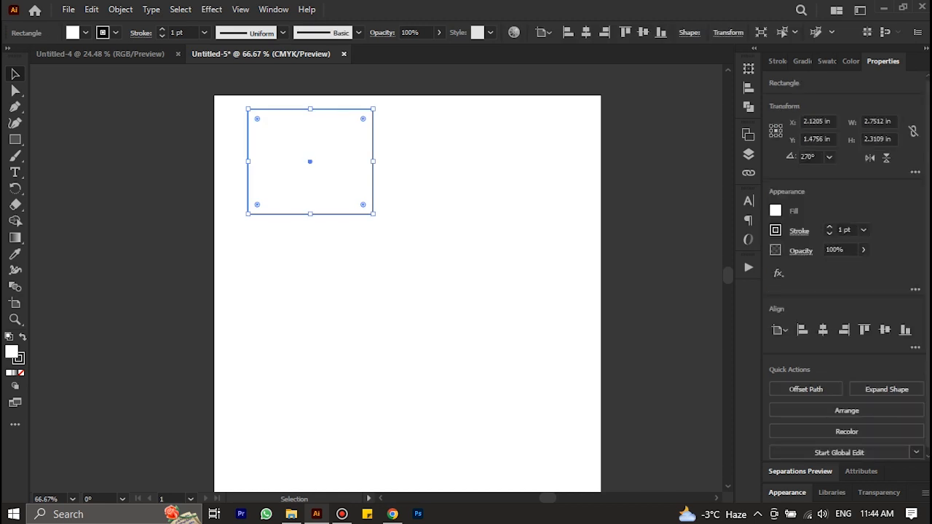
left_click_drag(372, 214, 296, 158)
key("ctrl+shift+a")
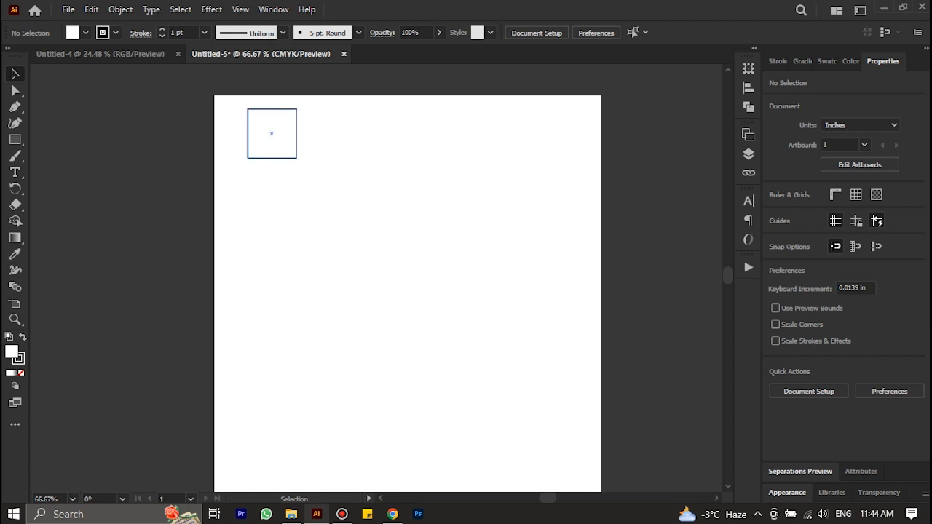
Move the square diagonally about 0.3 in right and 0.36 in down, and repeat the move nine times with Transform Again
left_click(271, 133)
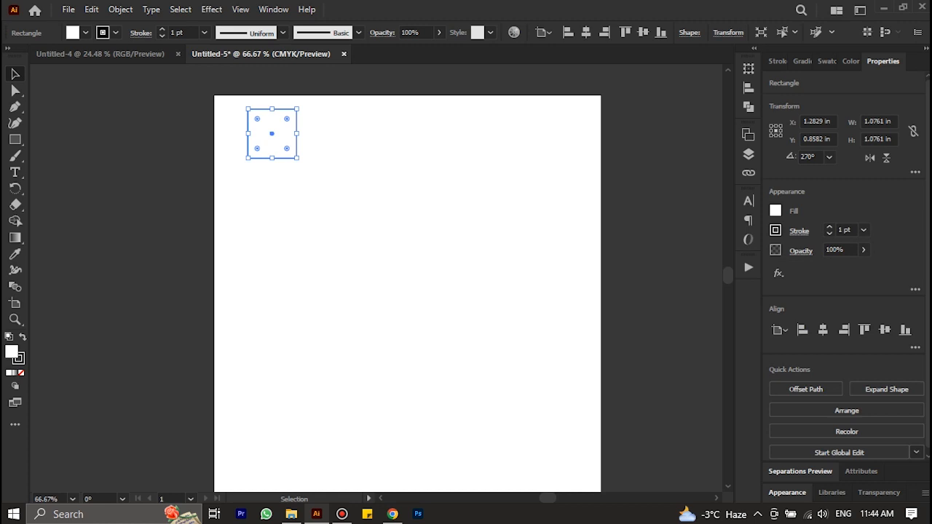
left_click_drag(272, 133, 285, 150)
key("a")
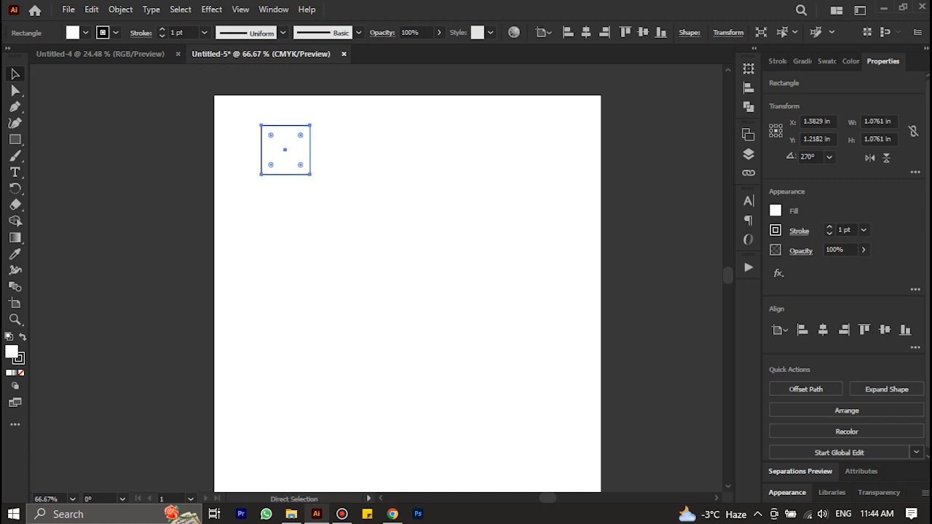
key("ctrl+d")
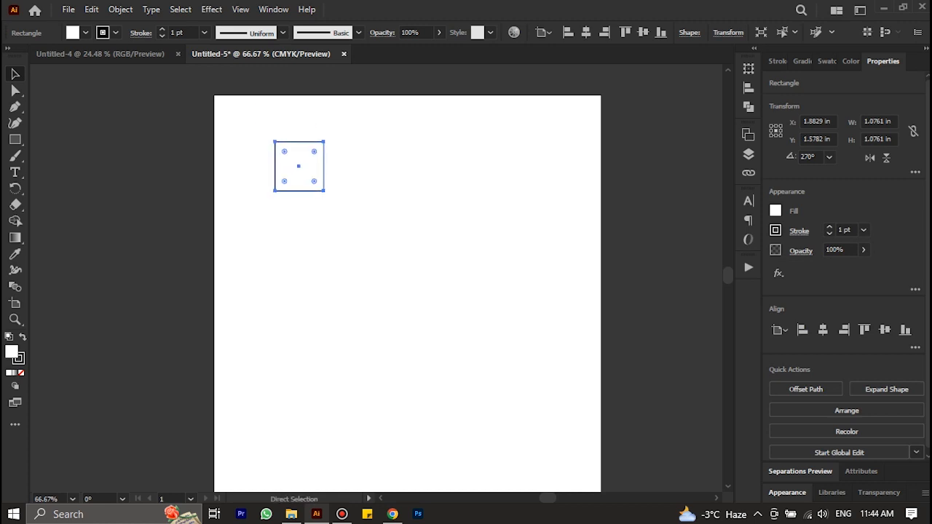
key("ctrl+d")
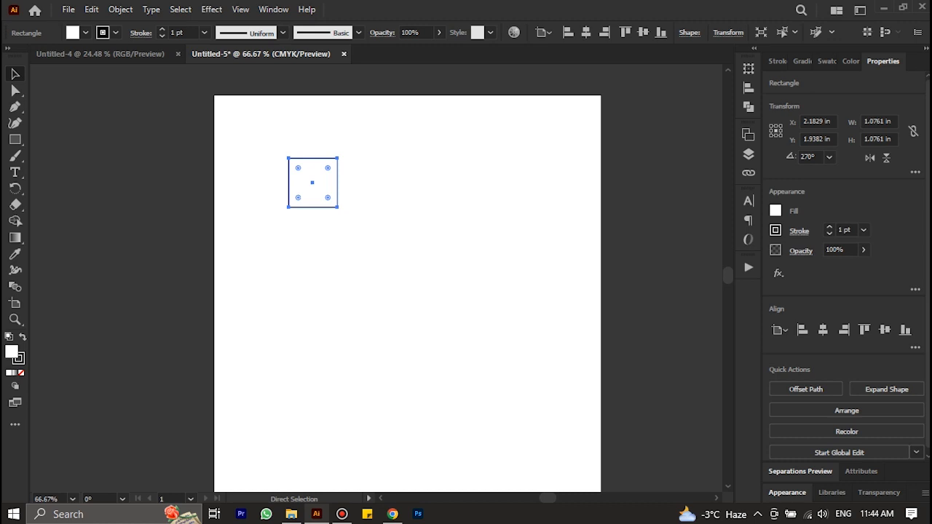
key("ctrl+d")
key("ctrl+d")
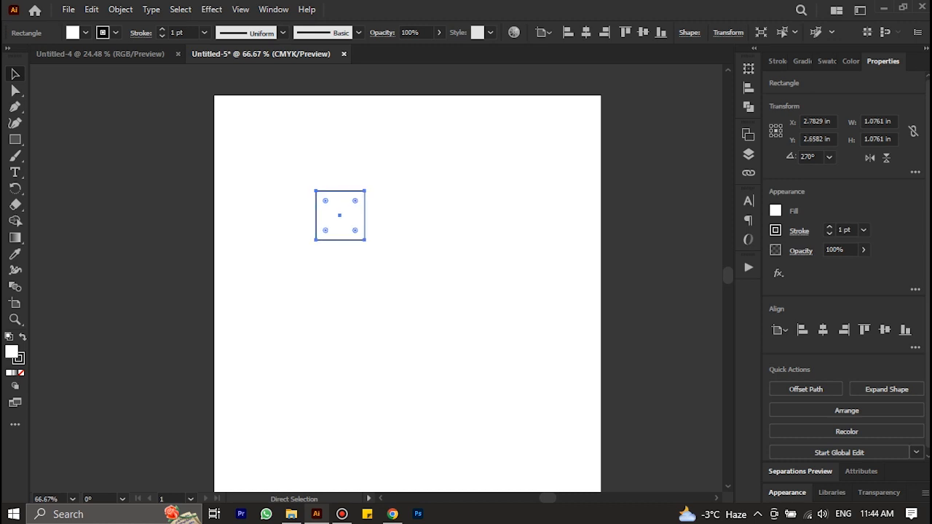
key("ctrl+d")
key("ctrl+d")
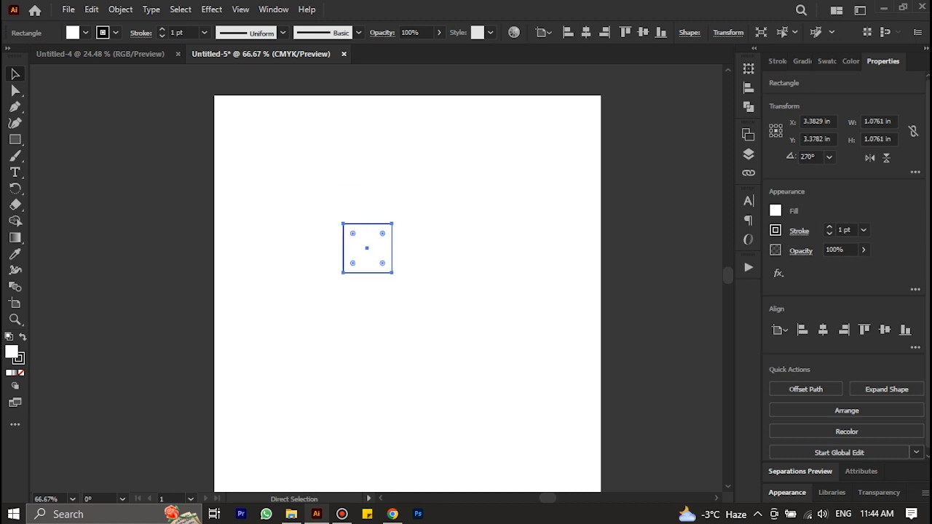
key("ctrl+d")
key("ctrl+d")
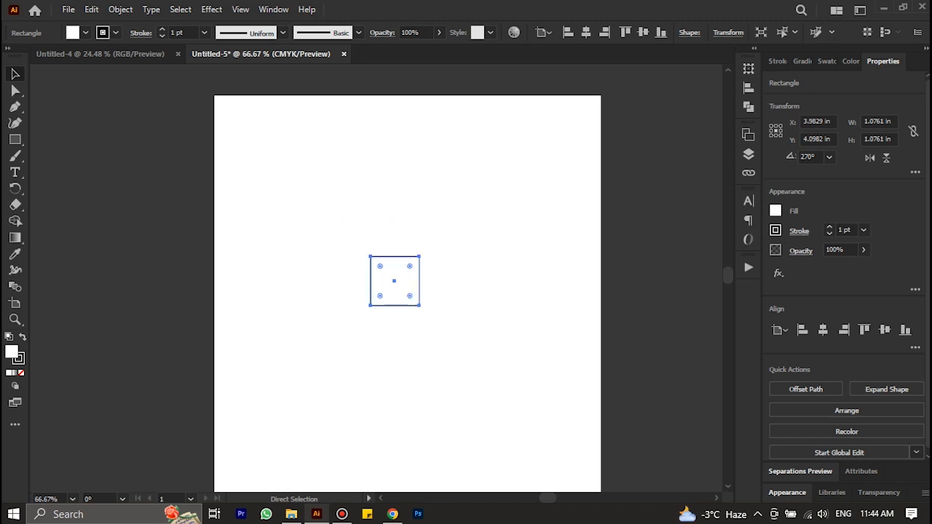
key("ctrl+d")
Undo the square's diagonal move and all of its repetitions
key("ctrl+z")
key("ctrl+z")
key("ctrl+z")
key("ctrl+z")
key("ctrl+z")
key("ctrl+z")
key("ctrl+z")
key("ctrl+z")
key("ctrl+z")
key("ctrl+z")
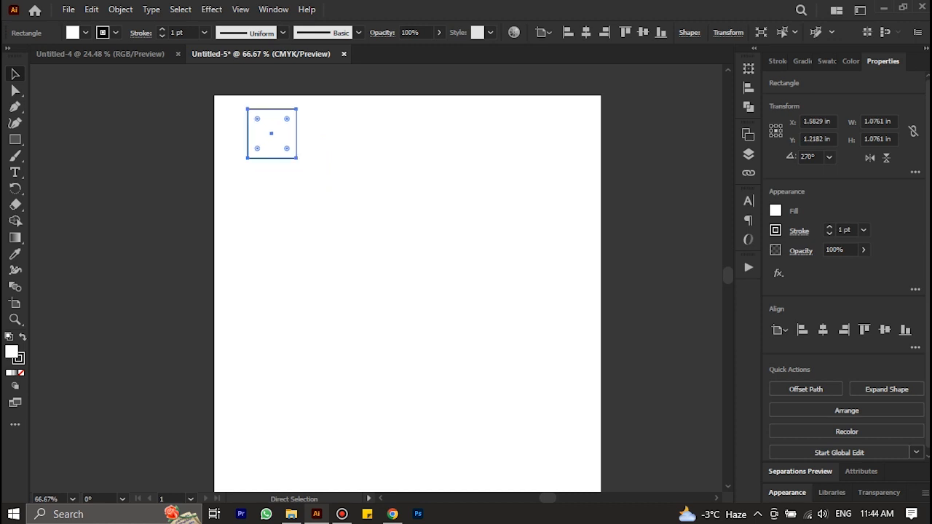
Copy the square straight down by about 1.37 in and repeat the copy once with Transform Again
left_click(320, 138)
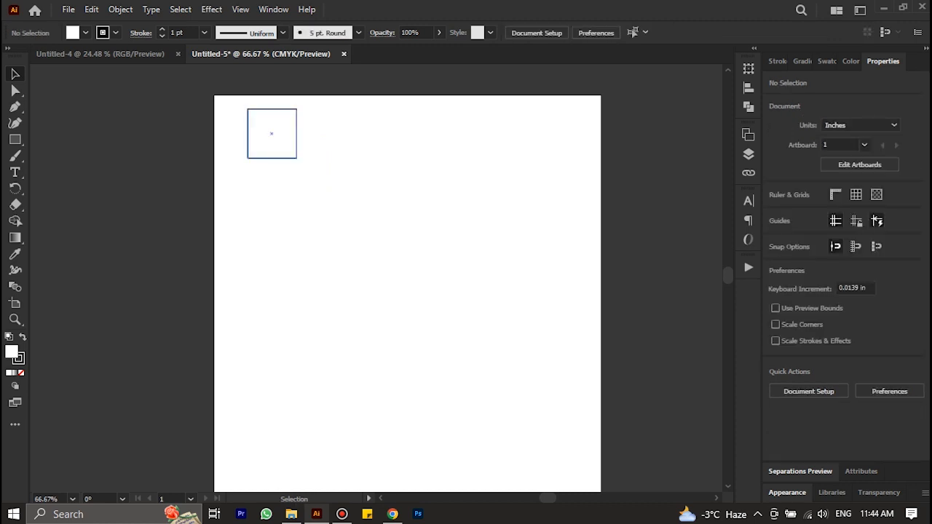
left_click_drag(272, 133, 272, 195)
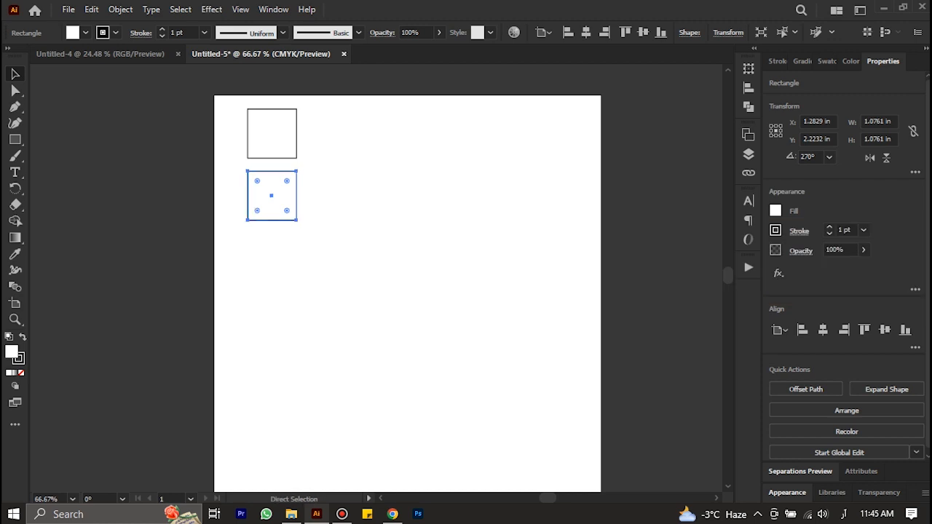
key("ctrl+d")
key("ctrl+minus")
scroll(385, 297, "down", 1)
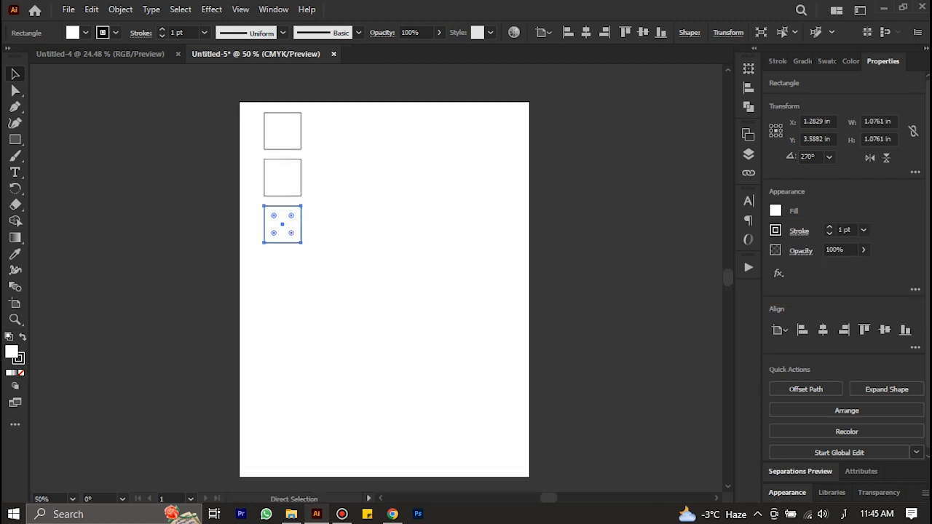
Repeat the square's downward copy four times with Transform Again to complete a column of seven squares
key("ctrl+d")
key("ctrl+d")
key("ctrl+d")
key("ctrl+d")
key("ctrl+d")
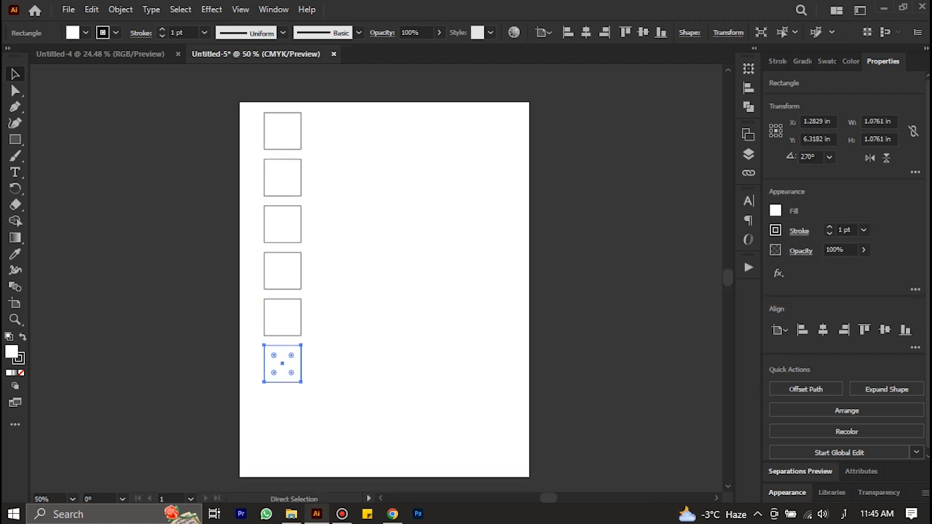
key("ctrl+z")
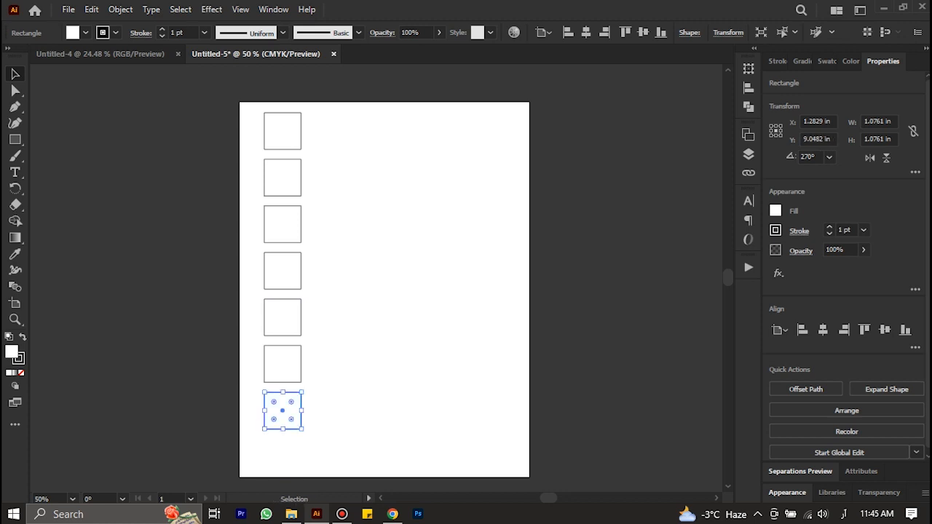
Copy the whole column of squares 1.3 in to the right and repeat the copy four times with Transform Again to form six columns
key("ctrl+a")
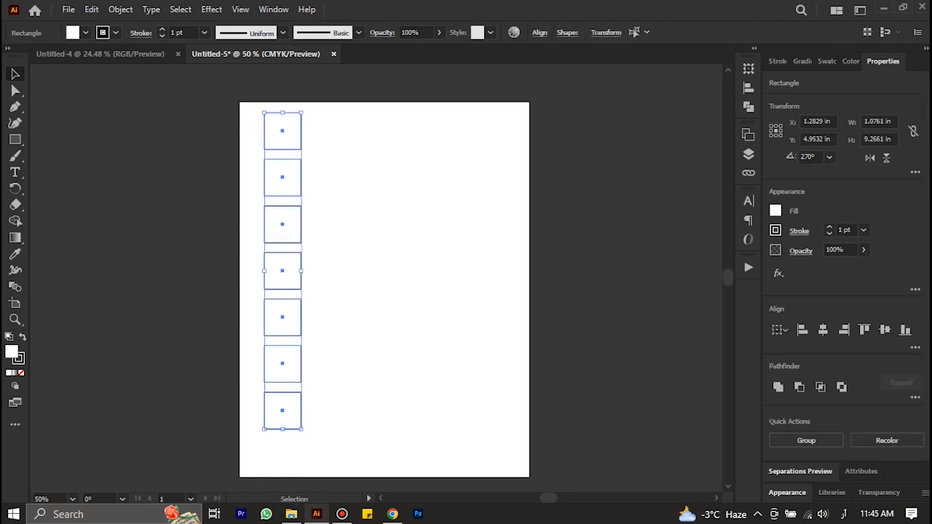
left_click_drag(282, 271, 327, 270)
key("a")
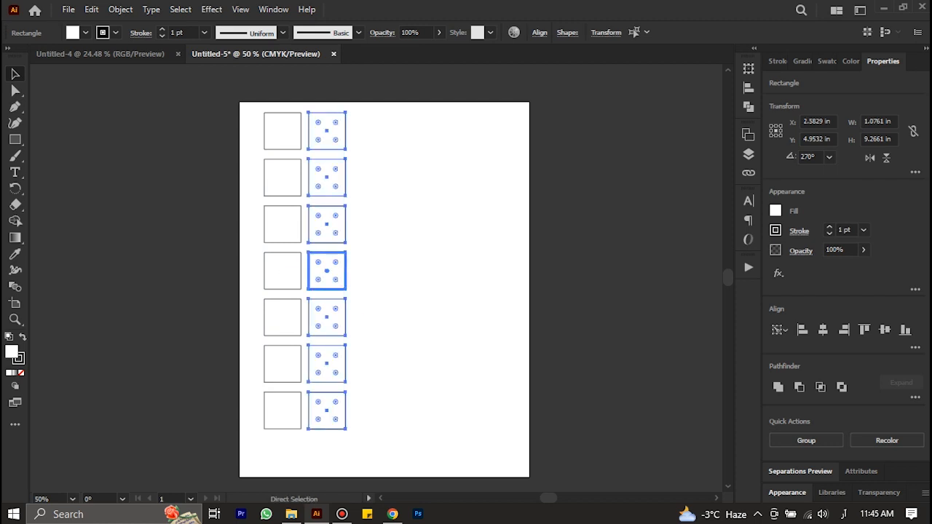
key("ctrl+d")
key("ctrl+d")
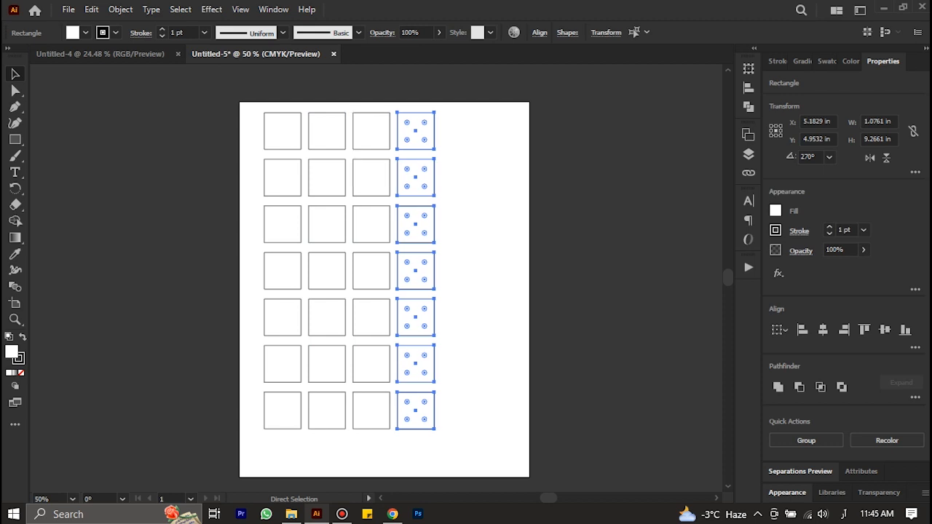
key("ctrl+d")
key("ctrl+d")
key("v")
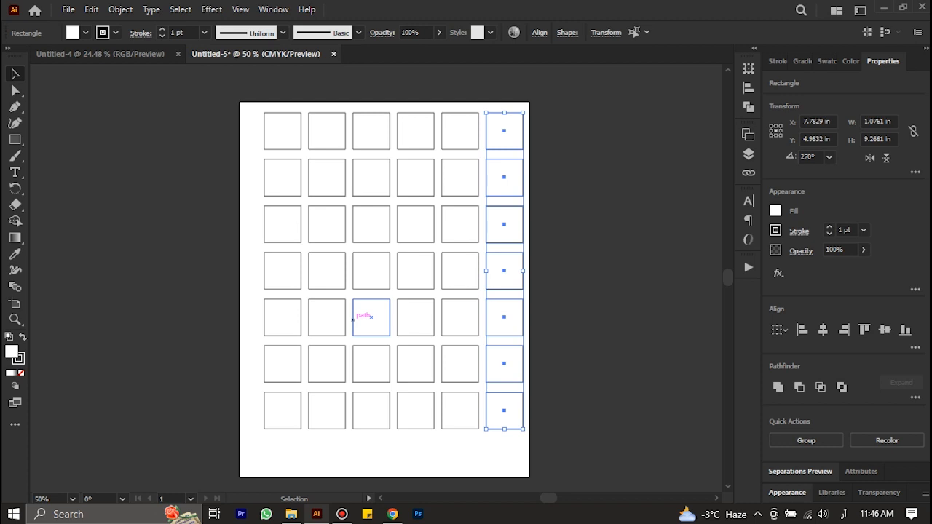
scroll(346, 307, "up", 3)
scroll(369, 282, "down", 1)
scroll(363, 285, "up", 2)
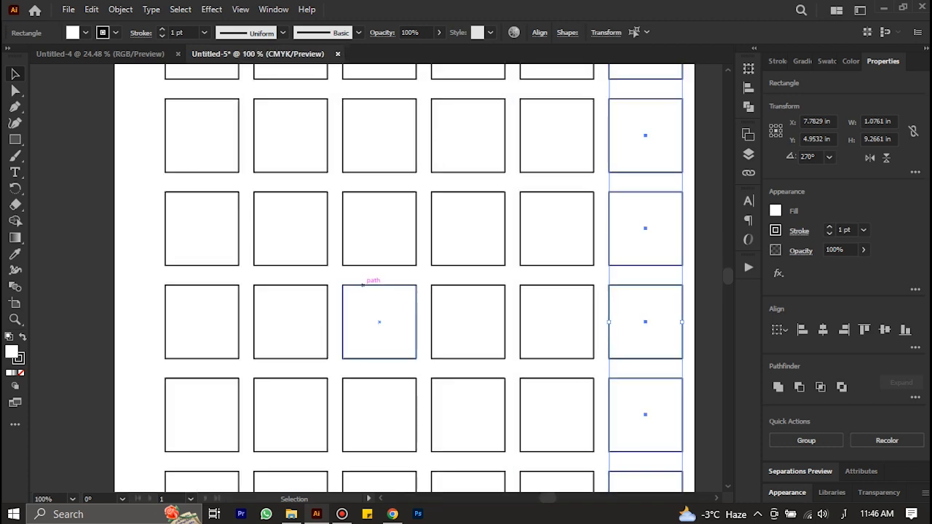
scroll(363, 284, "down", 2)
scroll(362, 285, "down", 1)
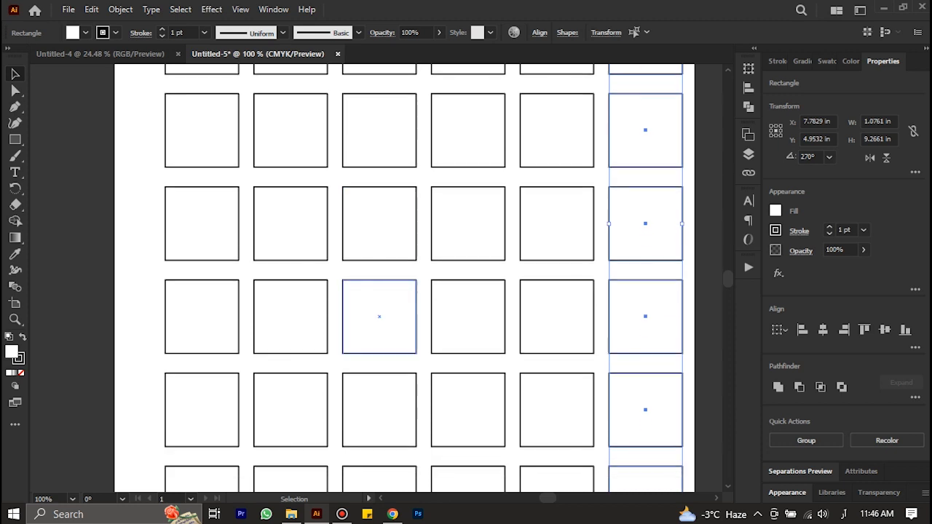
scroll(362, 332, "down", 2)
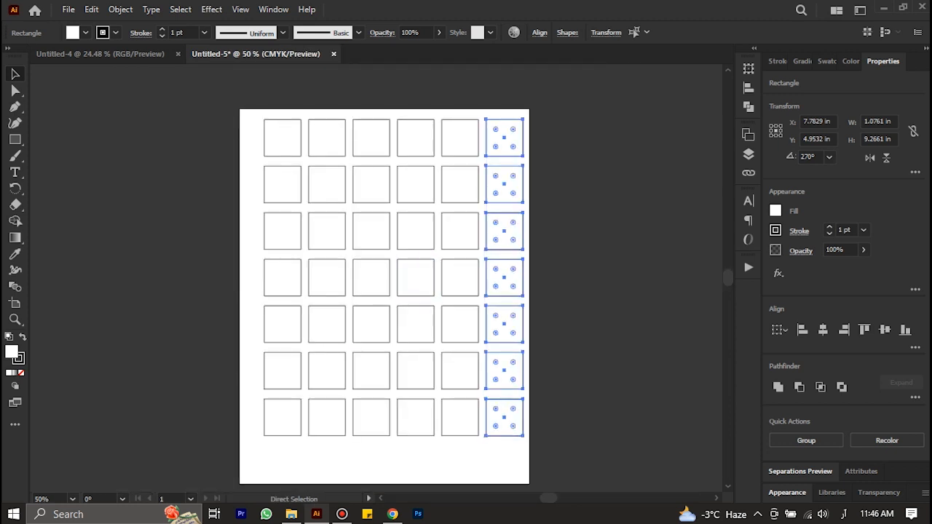
Delete the first, third, fifth and seventh rows of squares together, and clear all the remaining squares from the artboard
key("ctrl+a")
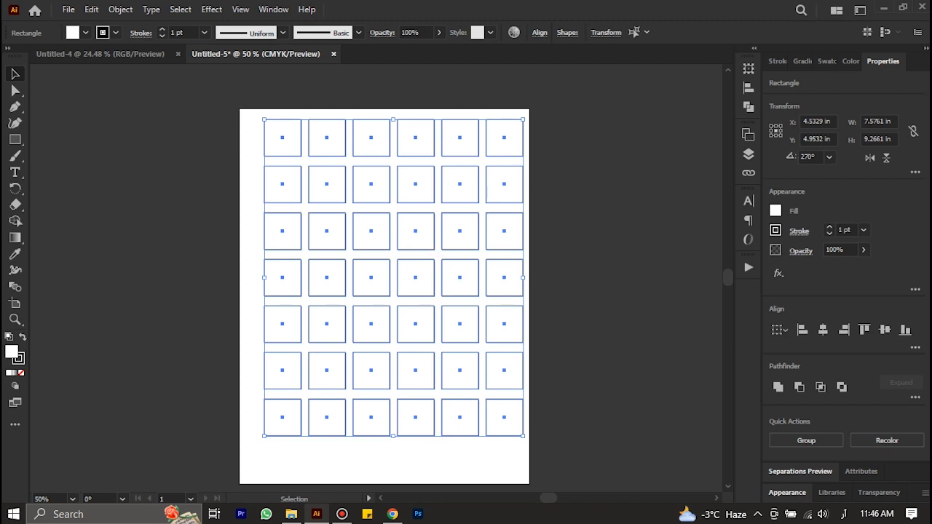
left_click(499, 249)
left_click_drag(539, 394, 254, 445)
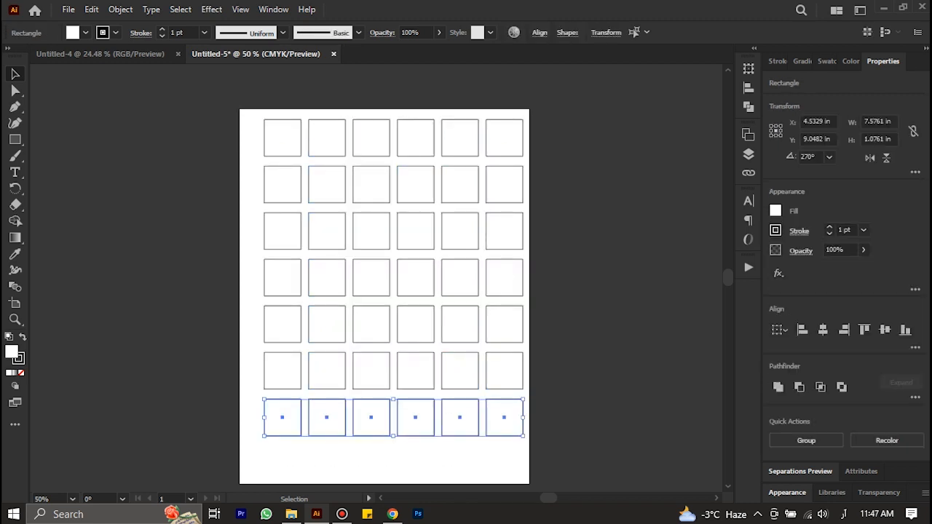
key("ctrl+shift+a")
left_click_drag(484, 444, 256, 394)
key("a")
key("v")
left_click_drag(539, 329, 277, 349)
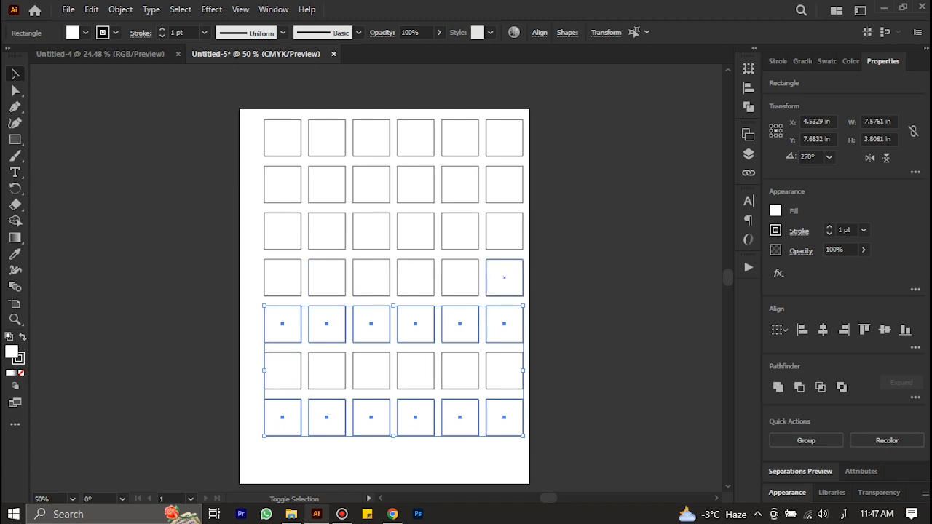
left_click_drag(546, 228, 284, 233)
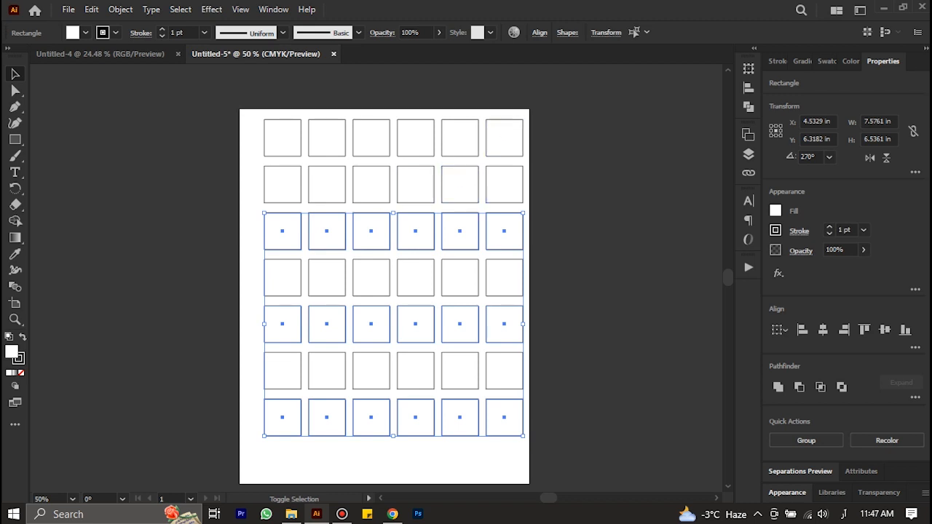
left_click_drag(554, 124, 237, 139)
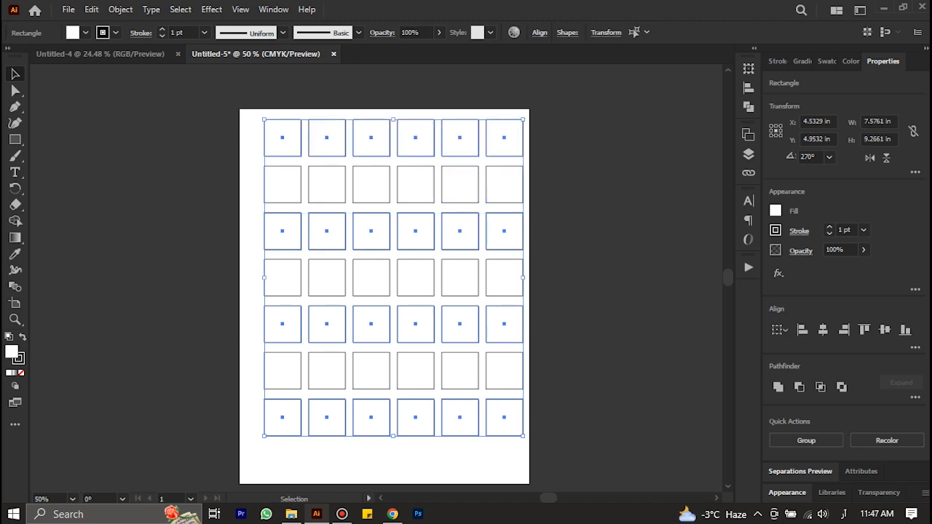
key("Delete")
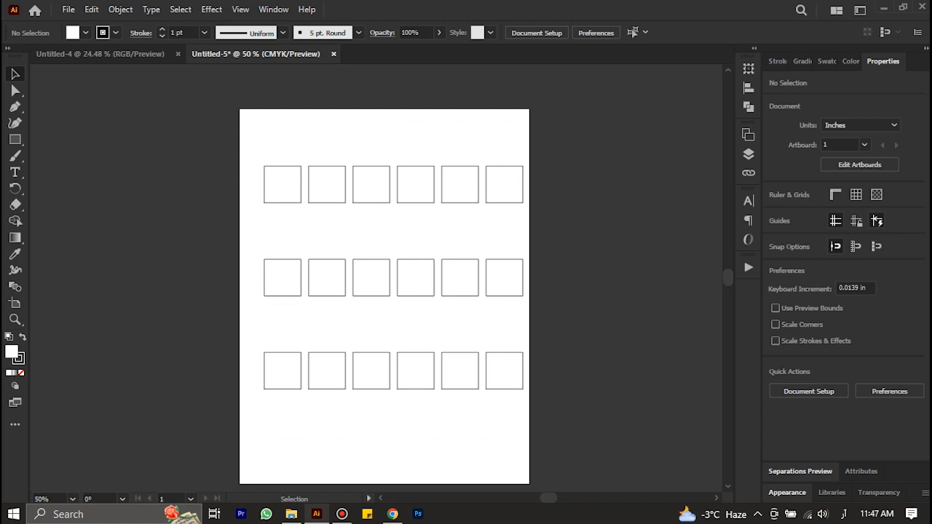
key("ctrl+a")
key("Delete")
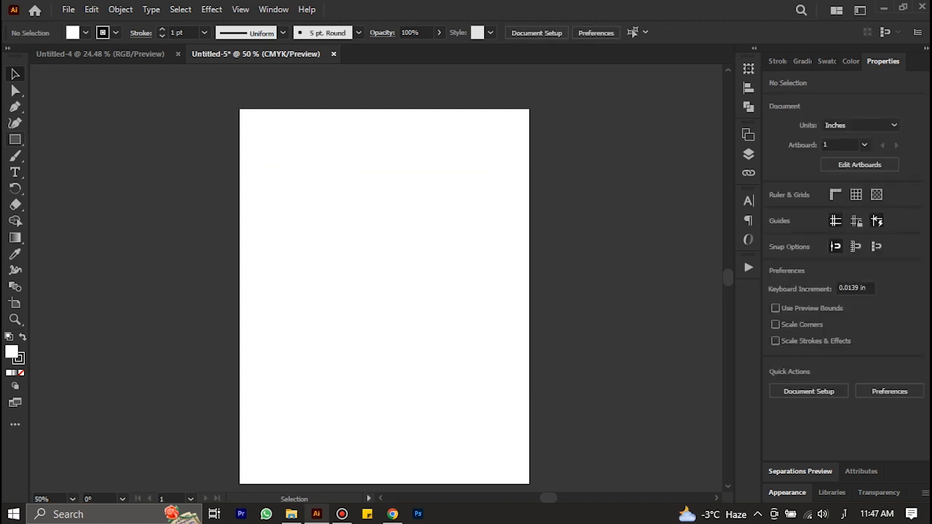
Draw a tilted freehand hexagon about 2.6 by 2.7 in with the Polygon tool and delete it
left_click(15, 139)
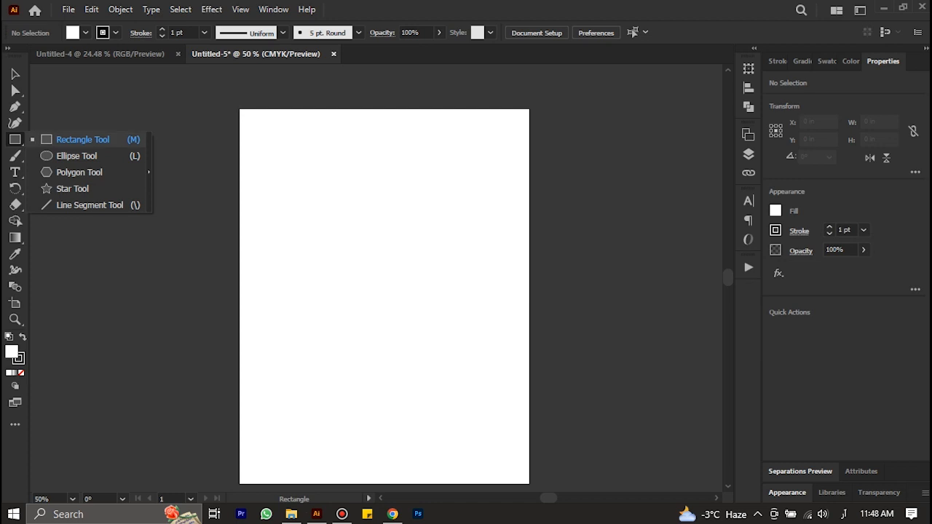
left_click(79, 172)
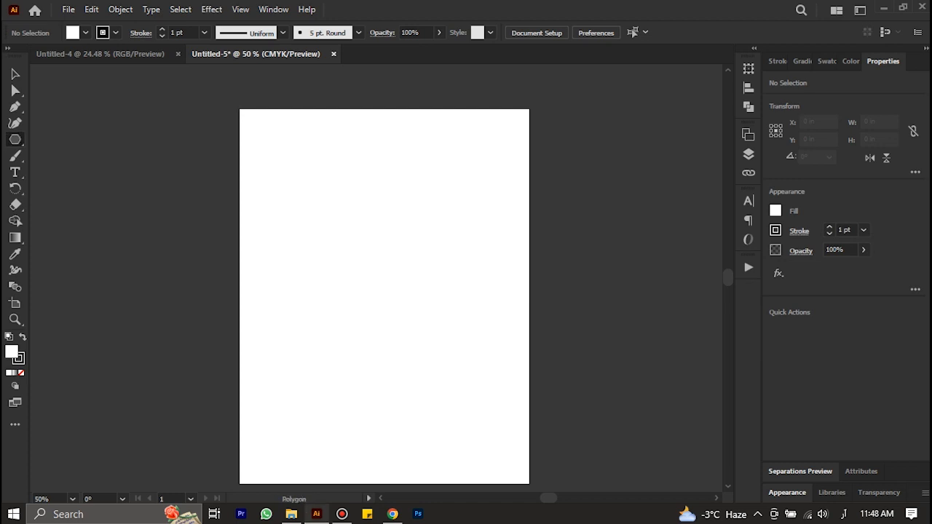
left_click_drag(359, 193, 364, 233)
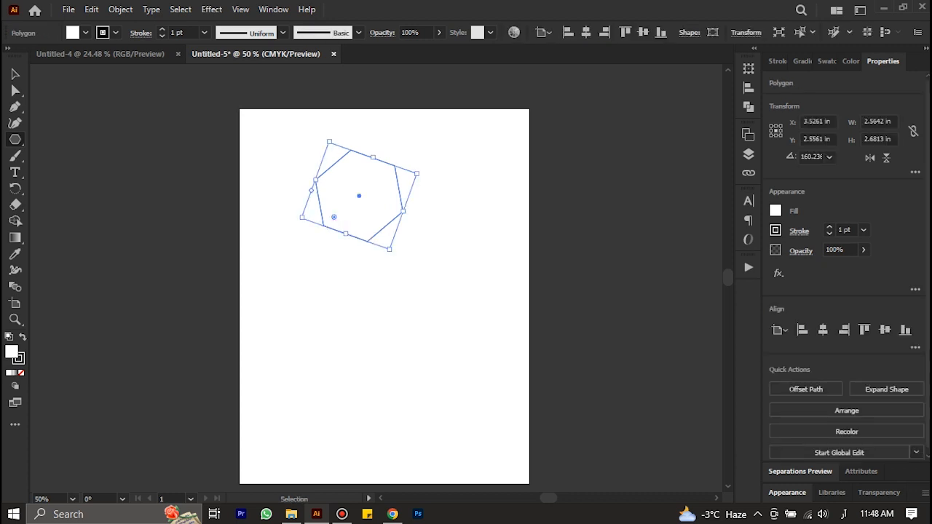
key("Delete")
Create a polygon with a 1.3624 in radius and six sides near the artboard's upper middle
left_click(395, 177)
key("Up")
key("Up")
key("Up")
key("Up")
key("Up")
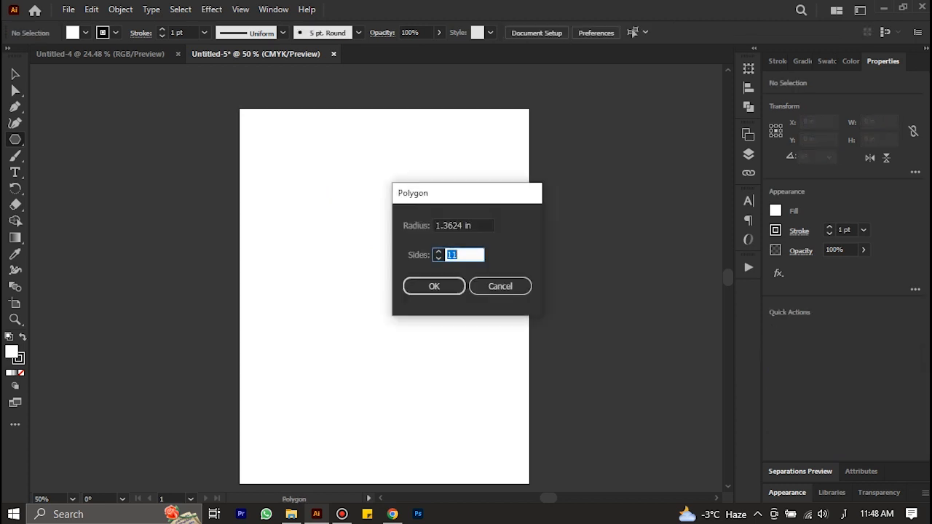
key("Down")
key("Down")
key("Down")
key("Down")
key("Down")
key("Down")
key("Down")
key("Return")
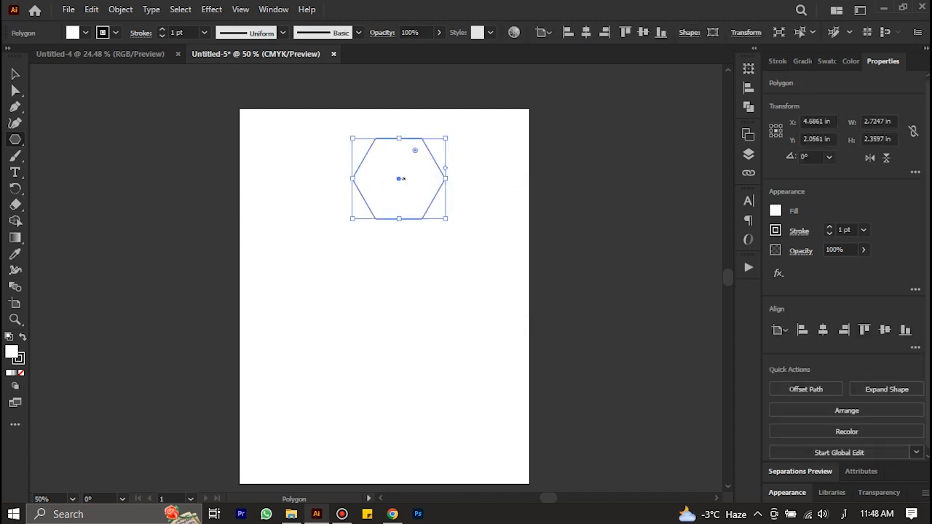
Shrink the hexagon to about 1.52 by 1.5 in and place it in the artboard's upper-left corner
left_click_drag(447, 218, 410, 195)
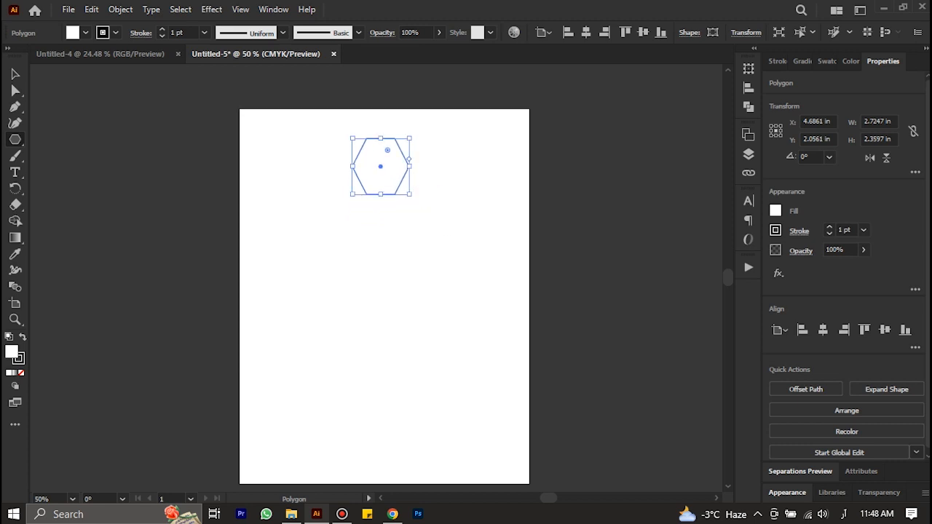
key("v")
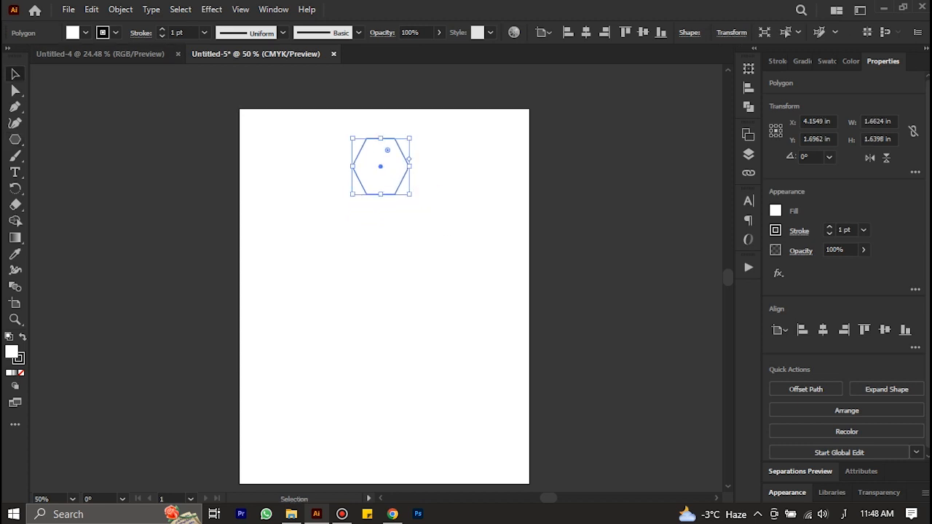
left_click_drag(380, 166, 291, 150)
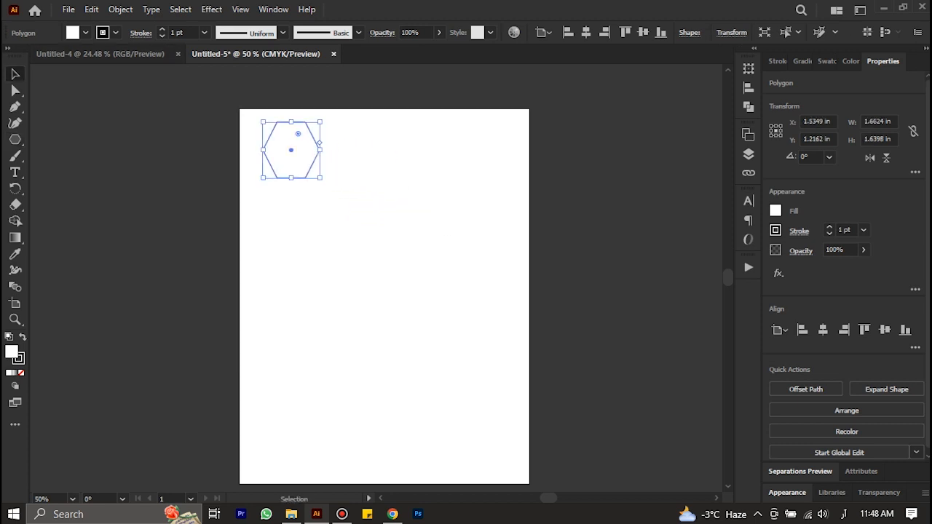
left_click_drag(319, 178, 315, 173)
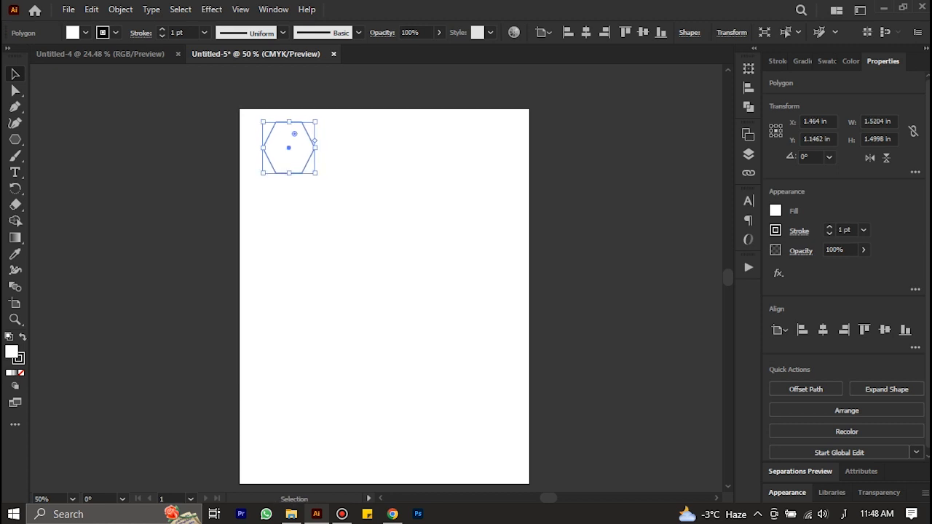
Shift the hexagon slightly closer to the artboard's corner and copy it straight down by about 1.63 in
key("ctrl+1")
scroll(327, 161, "up", 1)
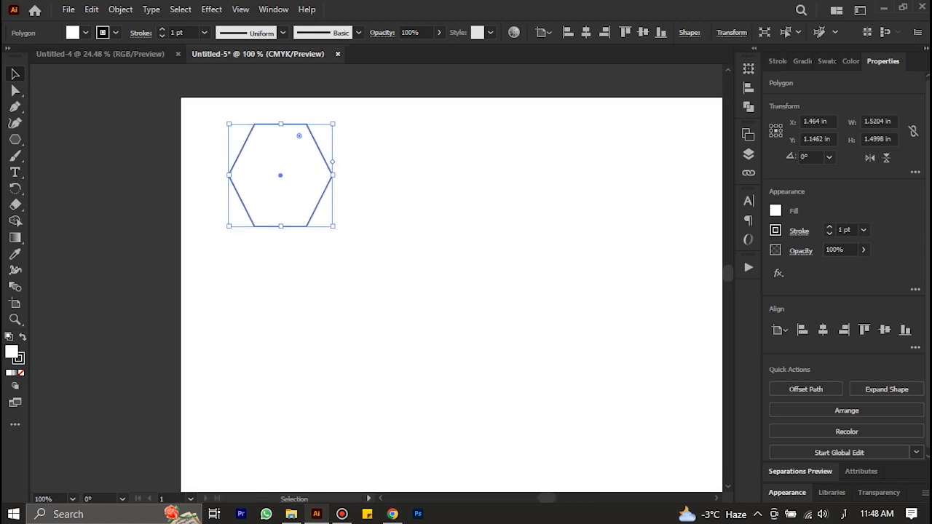
left_click_drag(327, 161, 266, 282)
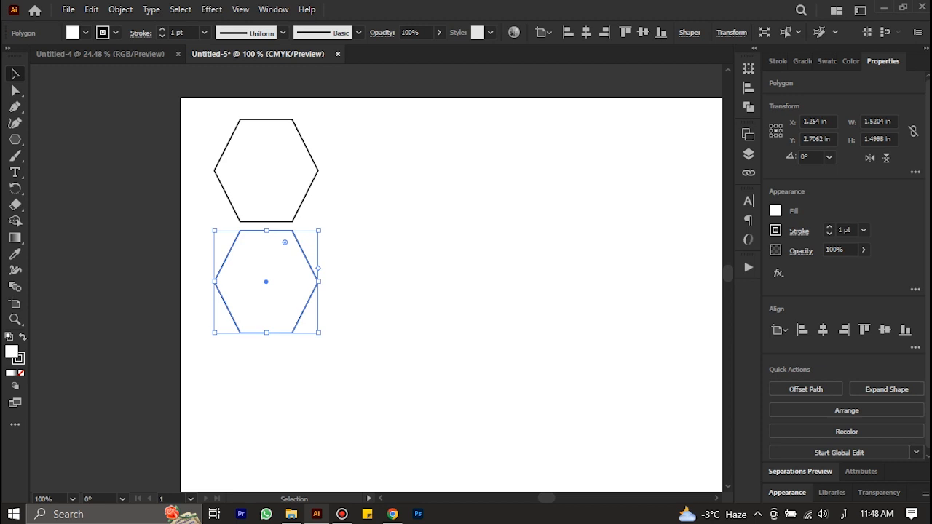
Repeat the hexagon's downward copy four times with Transform Again to complete a column of six hexagons
scroll(293, 267, "down", 2)
scroll(292, 268, "down", 4)
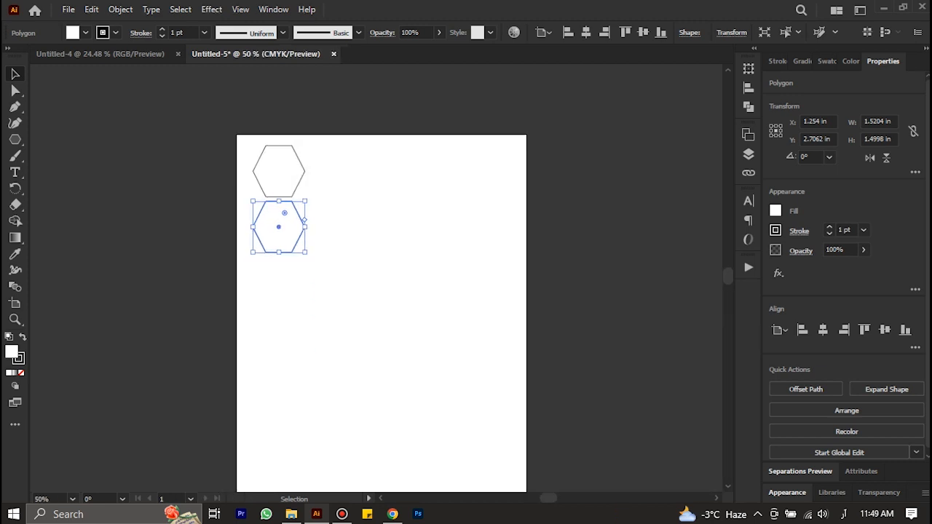
key("ctrl+d")
key("ctrl+d")
key("ctrl+d")
scroll(288, 258, "down", 1)
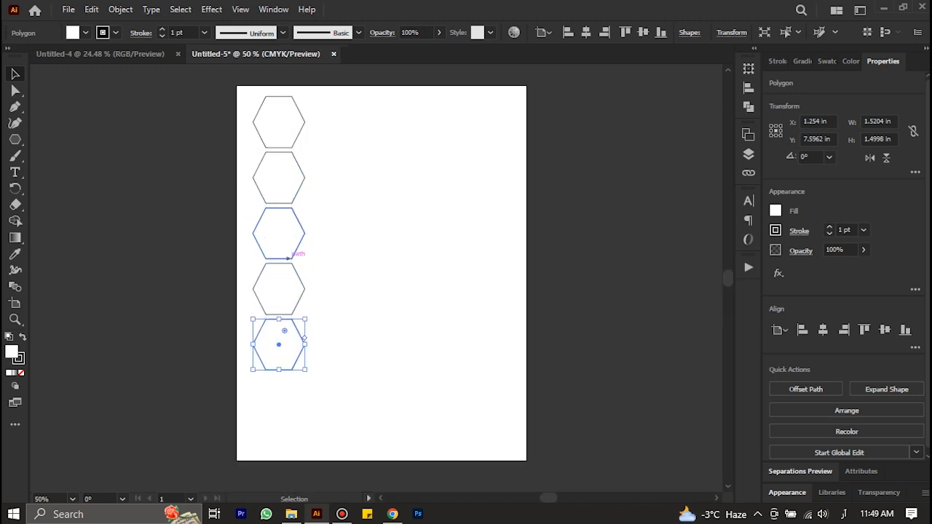
key("ctrl+d")
key("v")
key("ctrl+d")
key("ctrl+z")
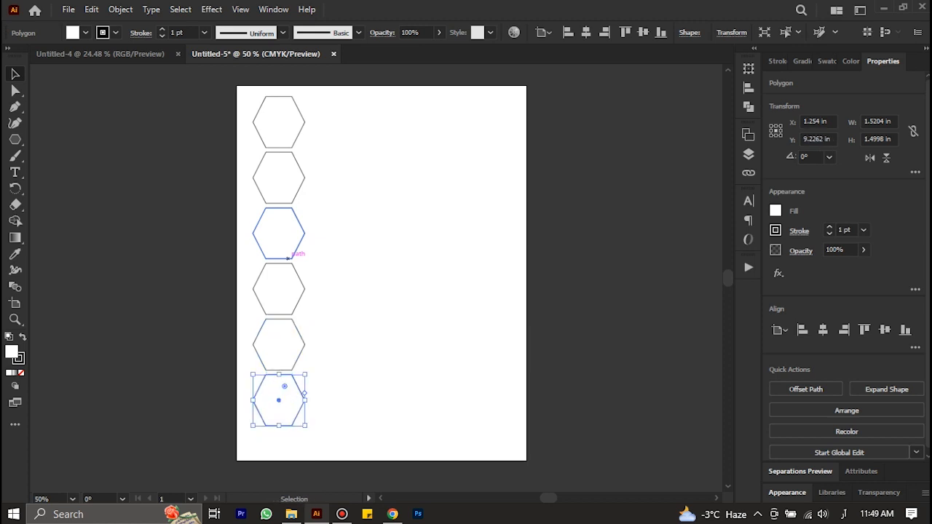
Copy the hexagon column about 1.29 in right and 0.82 in up so the two columns interlock
key("ctrl+minus")
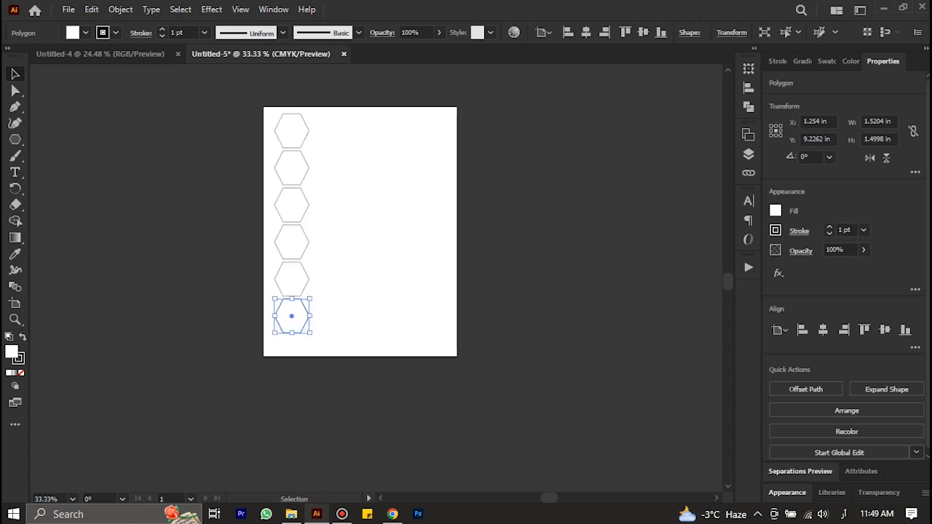
left_click_drag(319, 141, 294, 329)
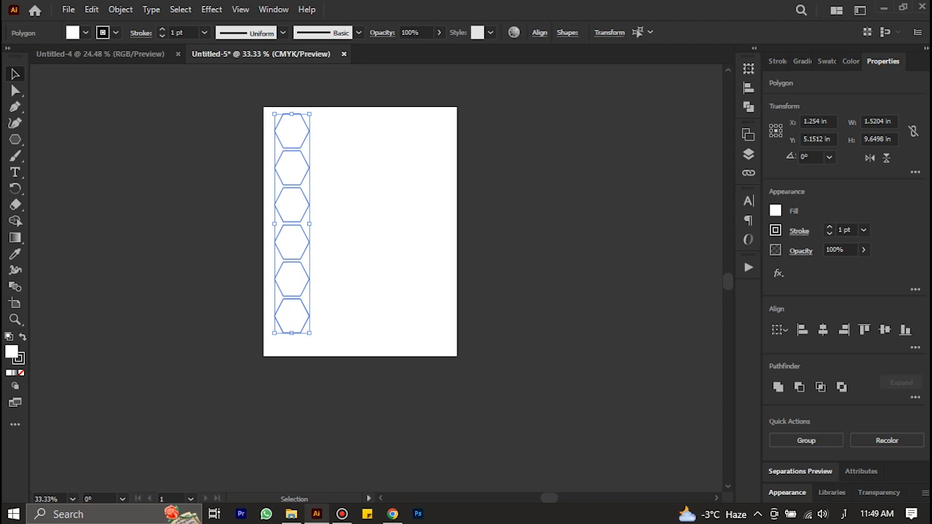
left_click_drag(275, 223, 309, 206)
Copy both interlocking columns to the right and repeat with Transform Again to form a six-column honeycomb about 6.83 by 8.83 in
key("ctrl+plus")
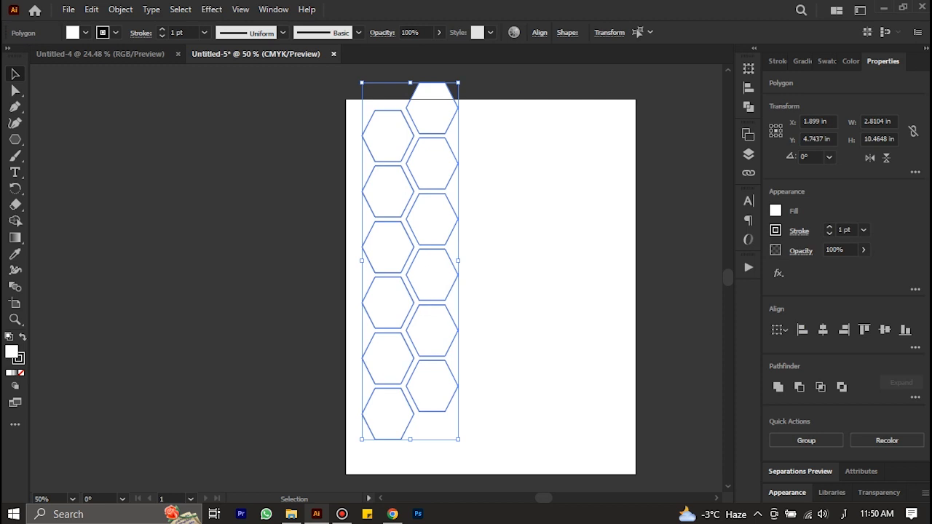
left_click_drag(409, 260, 490, 280)
left_click_drag(500, 255, 497, 275)
key("ctrl+d")
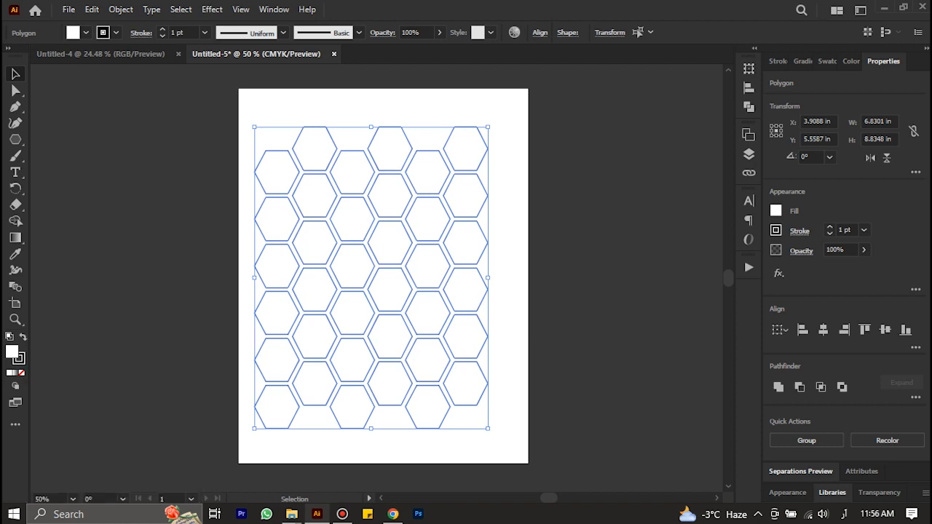
Examine the gaps between the honeycomb's hexagons up close at 300% magnification
key("ctrl+plus")
key("ctrl+plus")
key("ctrl+plus")
key("ctrl+plus")
key("ctrl+plus")
scroll(422, 277, "down", 2)
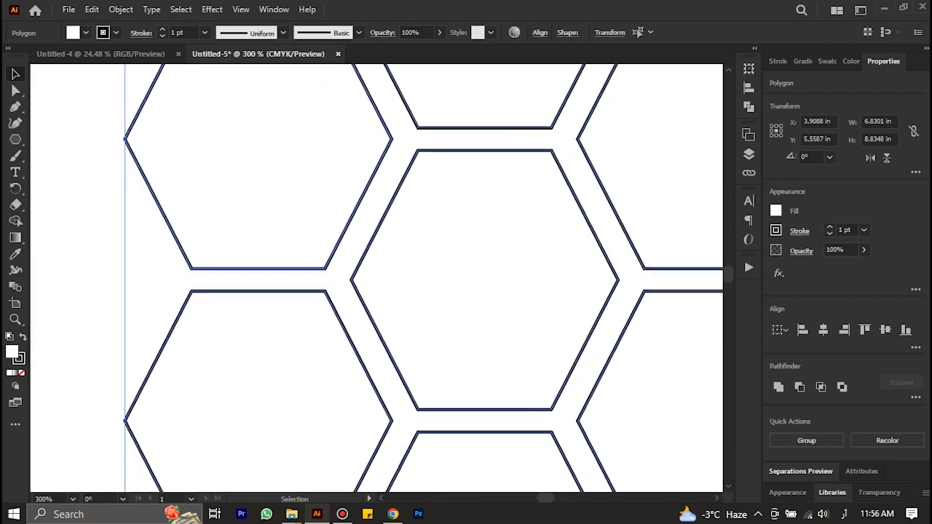
Fill all the selected honeycomb hexagons with medium grey 5E5C5D
key("ctrl+0")
scroll(277, 188, "up", 5)
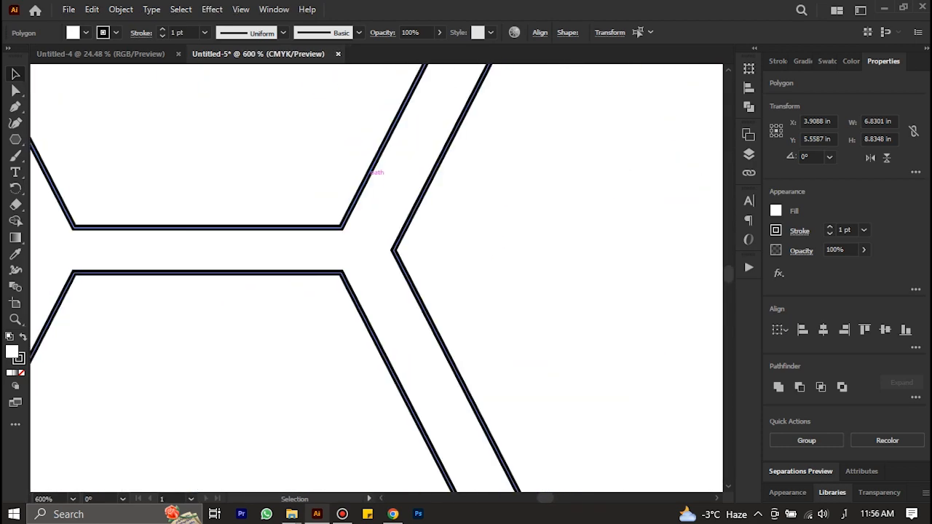
scroll(259, 247, "down", 8)
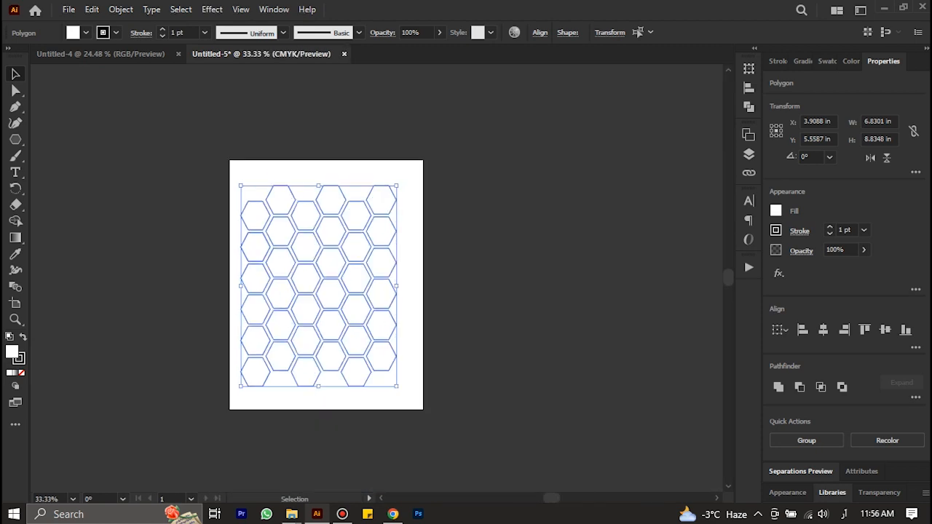
scroll(258, 246, "up", 1)
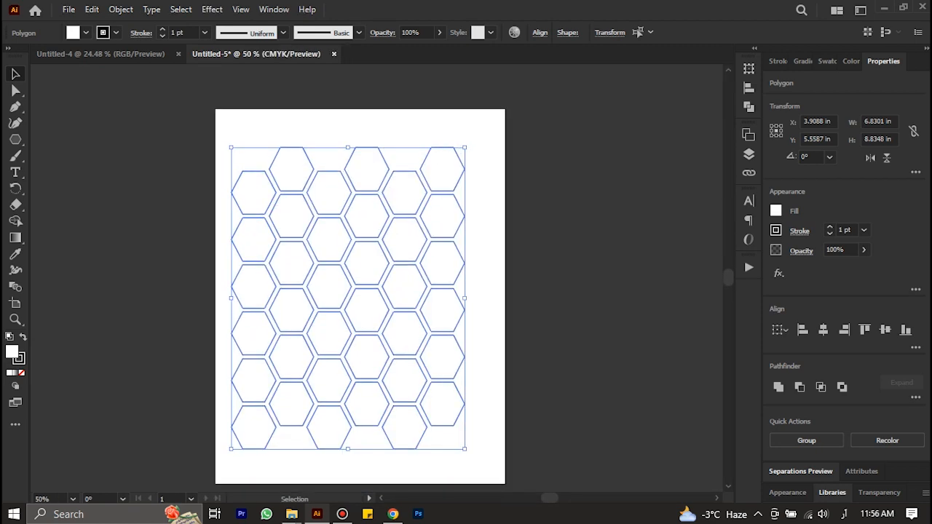
key("F6")
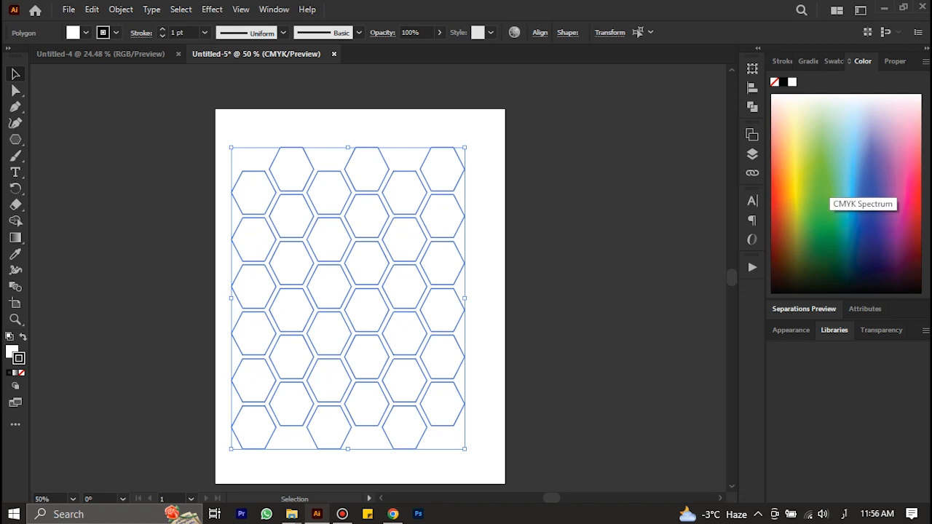
left_click(834, 60)
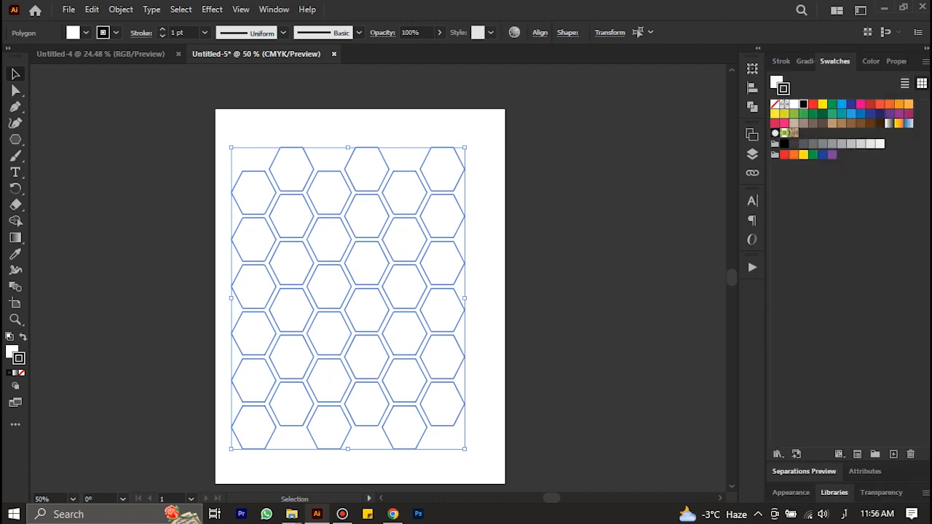
double_click(12, 352)
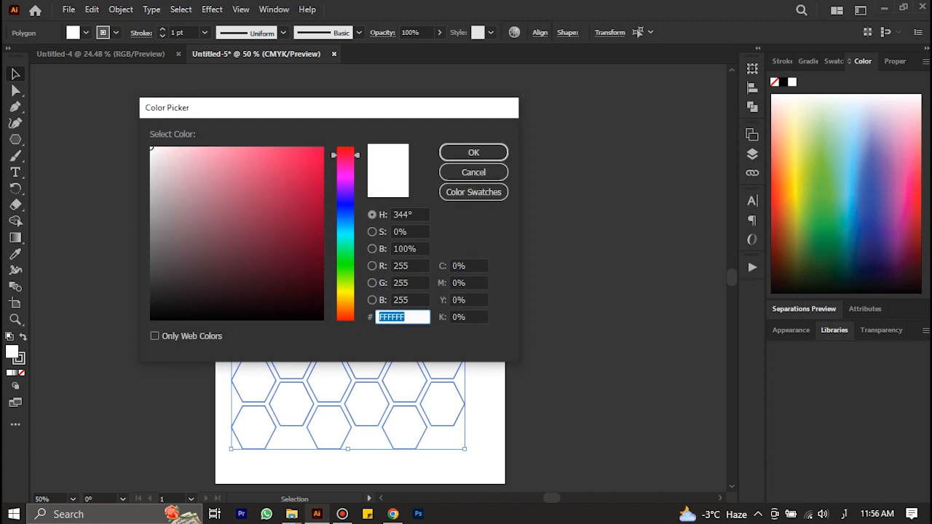
left_click_drag(151, 149, 153, 256)
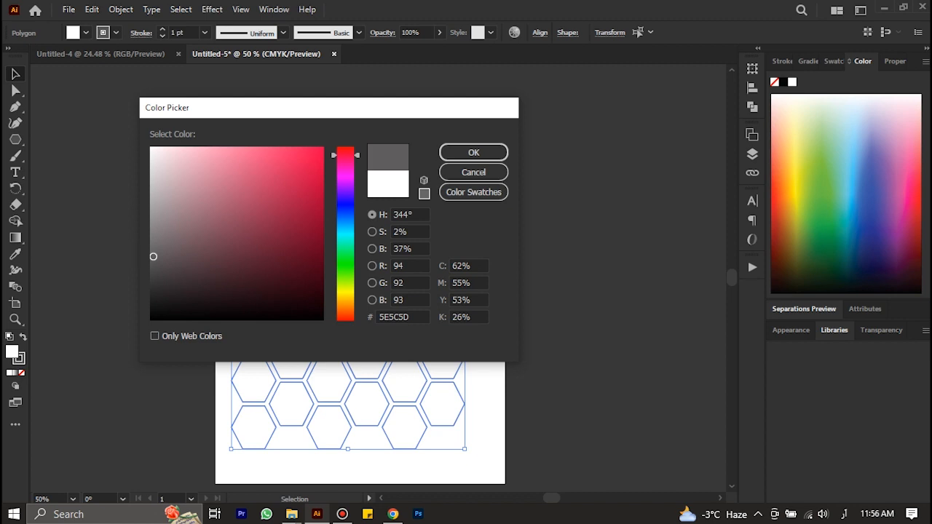
left_click(473, 152)
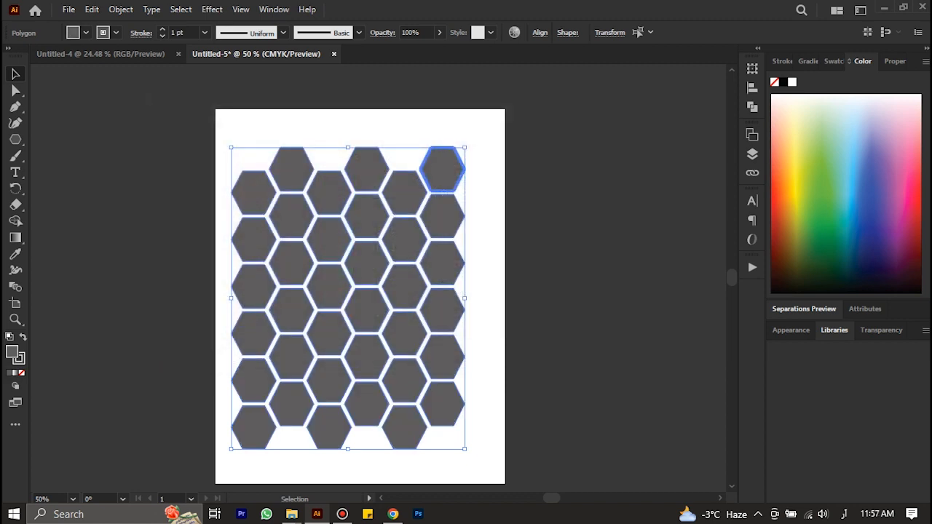
Set the fill of all the honeycomb hexagons to dark grey 333333
double_click(11, 352)
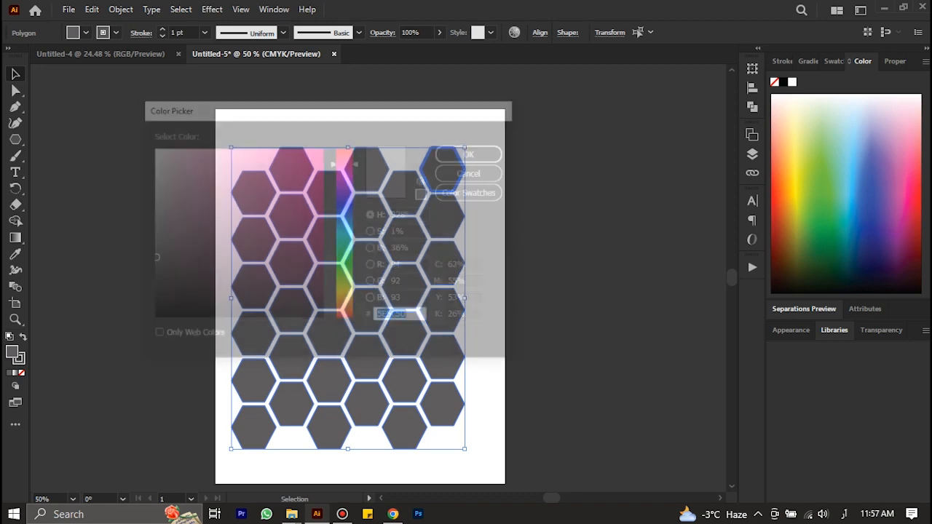
type("333333")
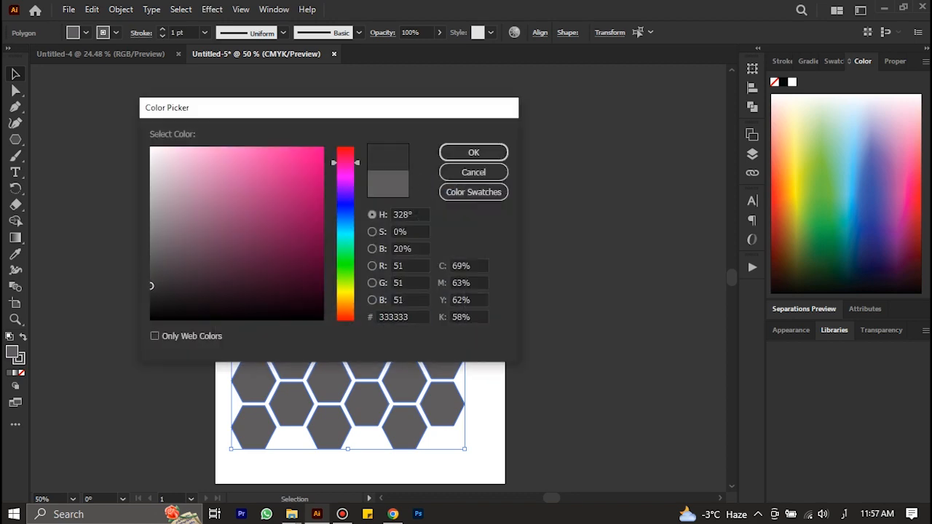
key("Return")
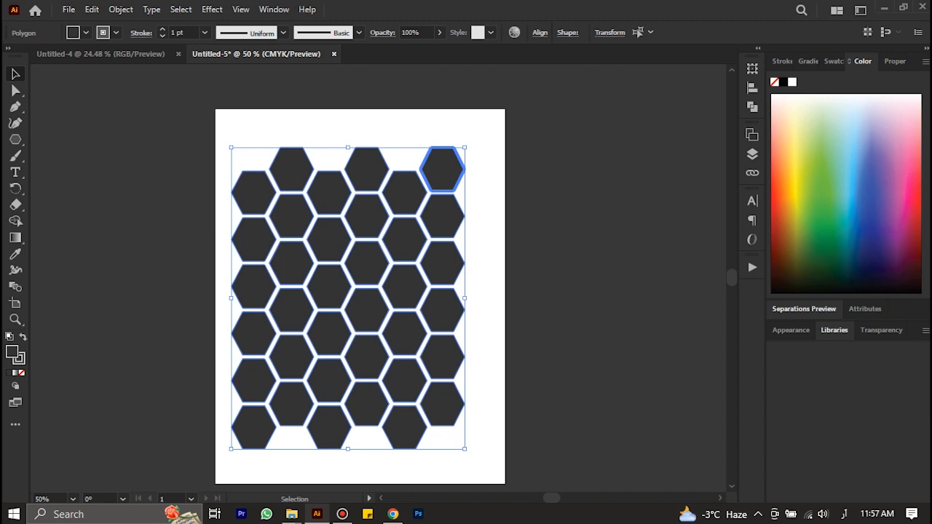
scroll(393, 232, "up", 1)
scroll(394, 231, "down", 1)
scroll(394, 231, "down", 2)
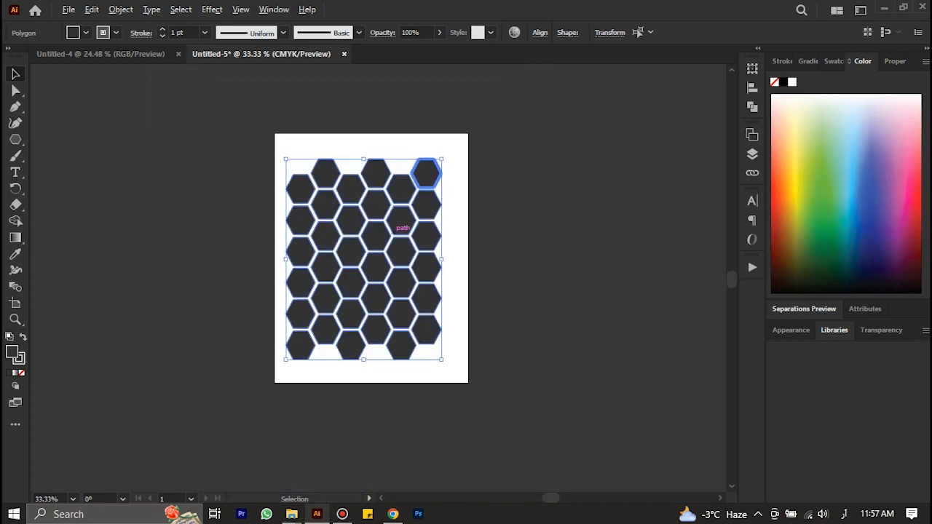
Fill six scattered hexagons bright red: column 1 fifth, column 2 second, column 3 fourth and fifth, column 4 third, column 5 fourth, then deselect
scroll(394, 231, "up", 2)
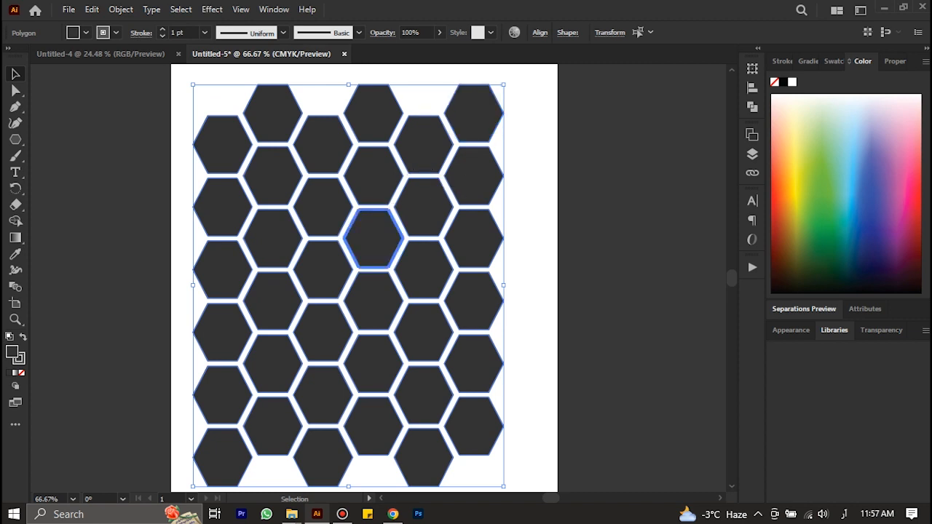
left_click(453, 235)
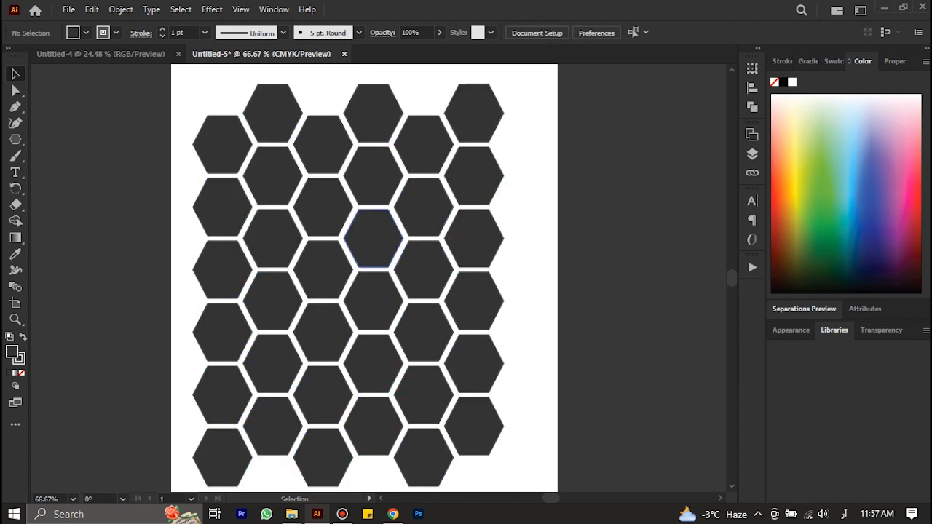
left_click(372, 238)
left_click(322, 332, "shift")
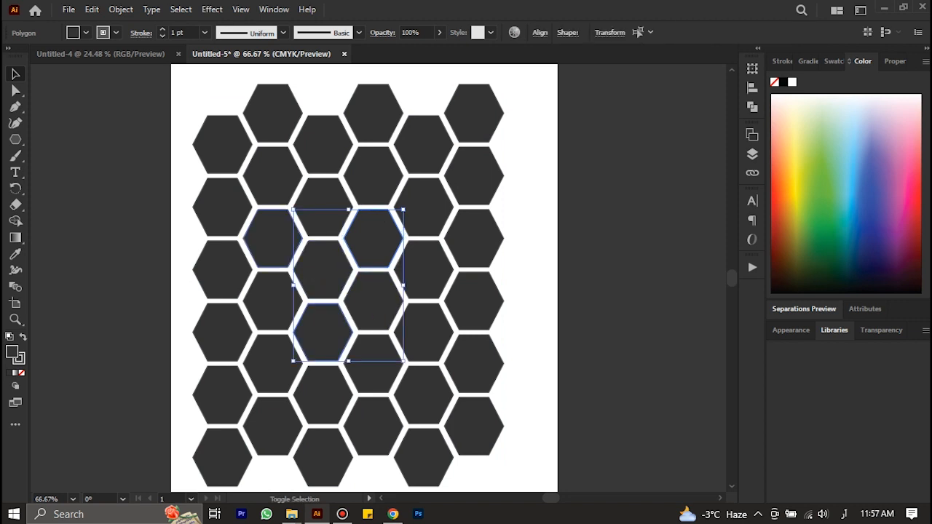
left_click(273, 177, "shift")
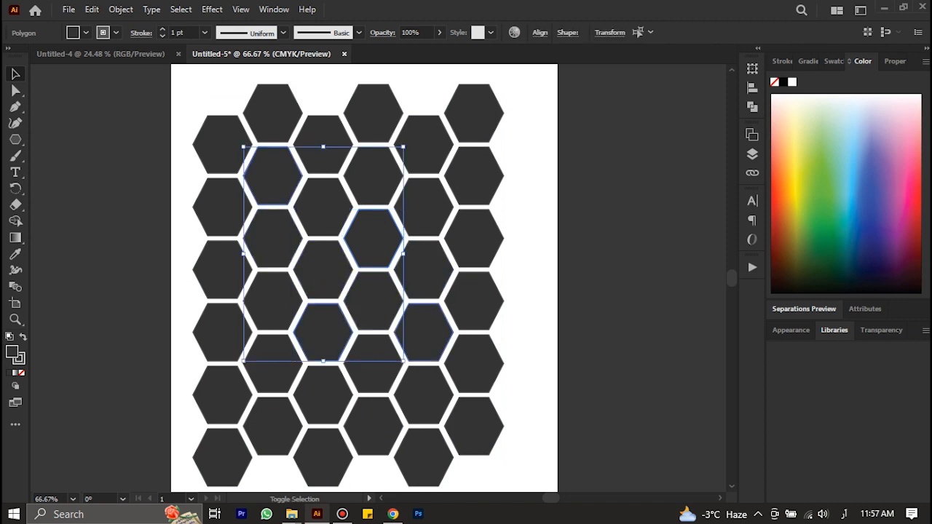
left_click(423, 332, "shift")
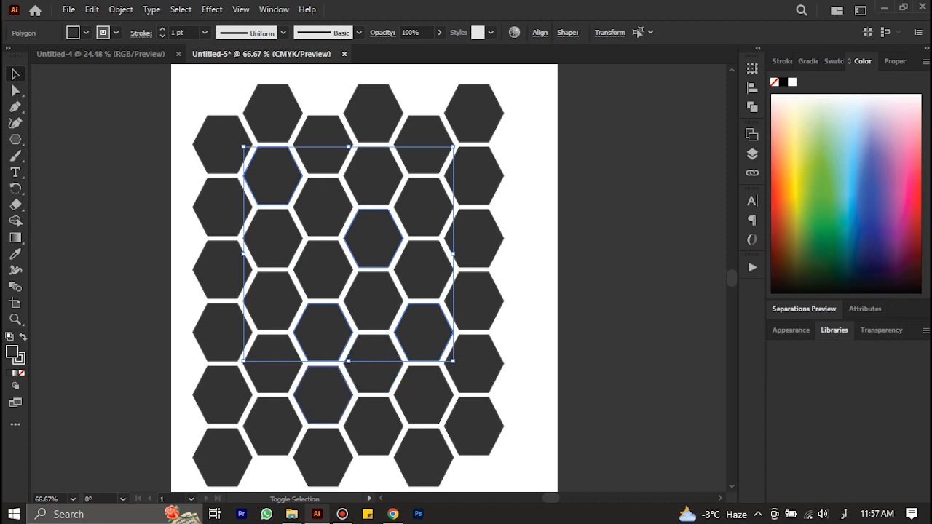
left_click(323, 394, "shift")
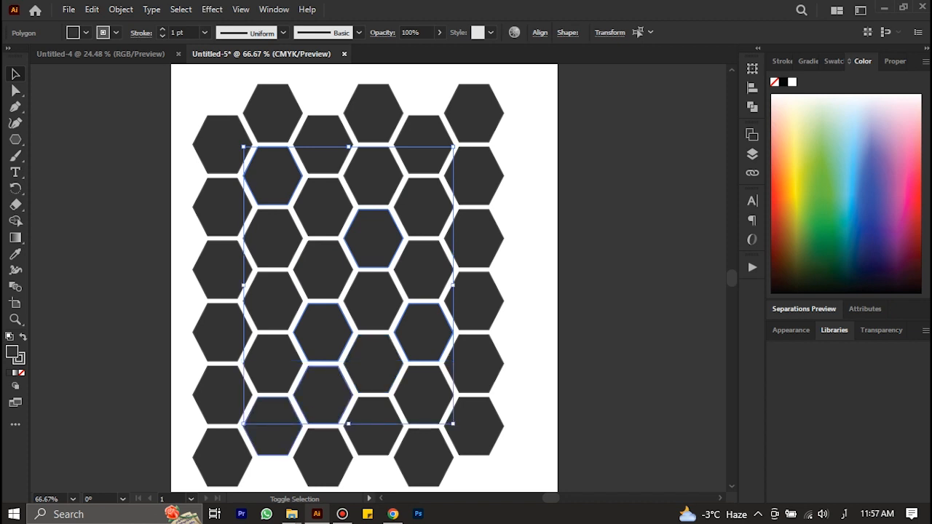
left_click(222, 393, "shift")
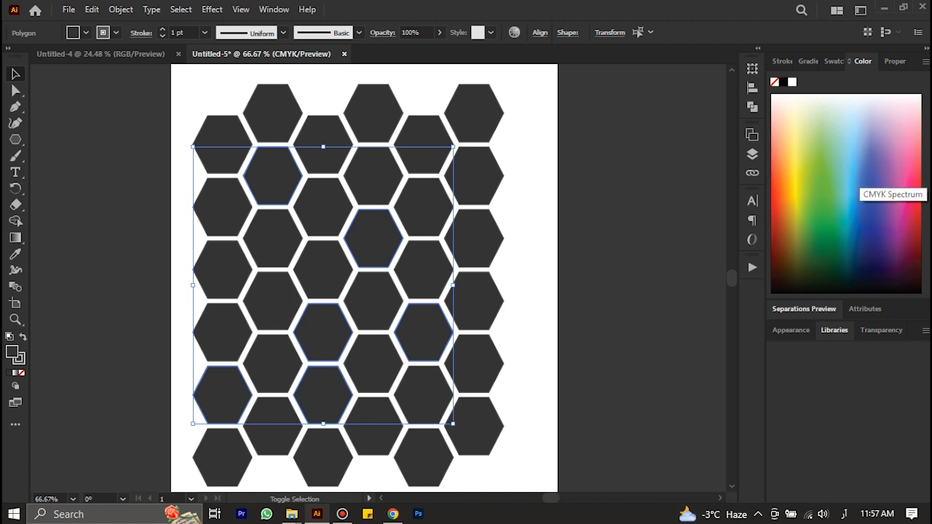
left_click_drag(856, 182, 776, 191)
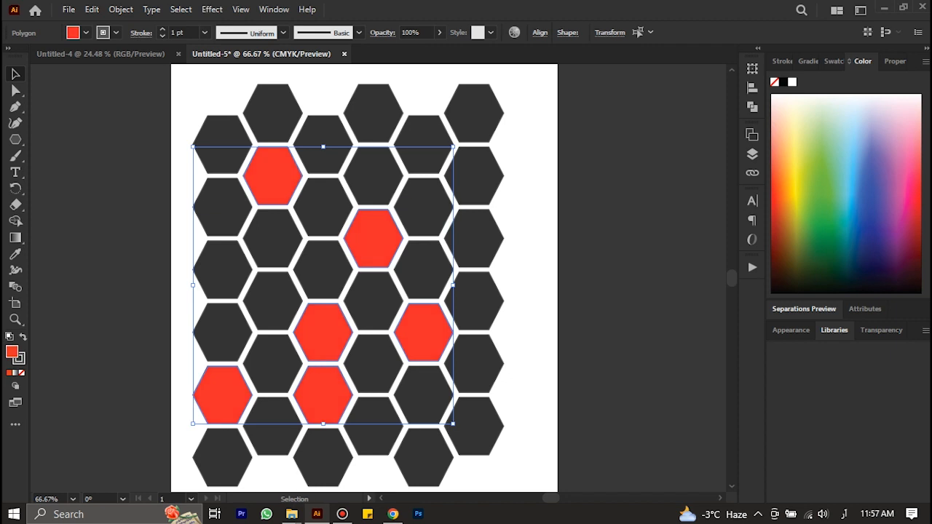
key("ctrl+shift+a")
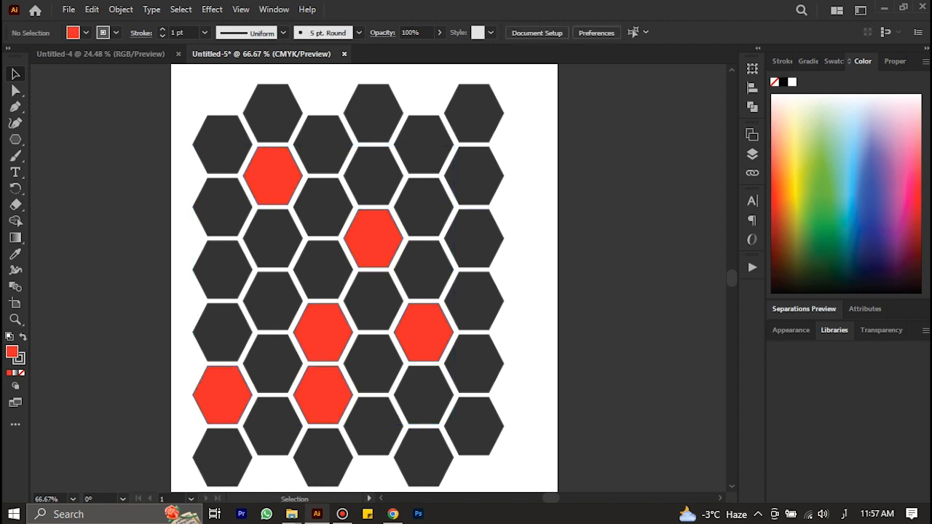
scroll(393, 269, "down", 1)
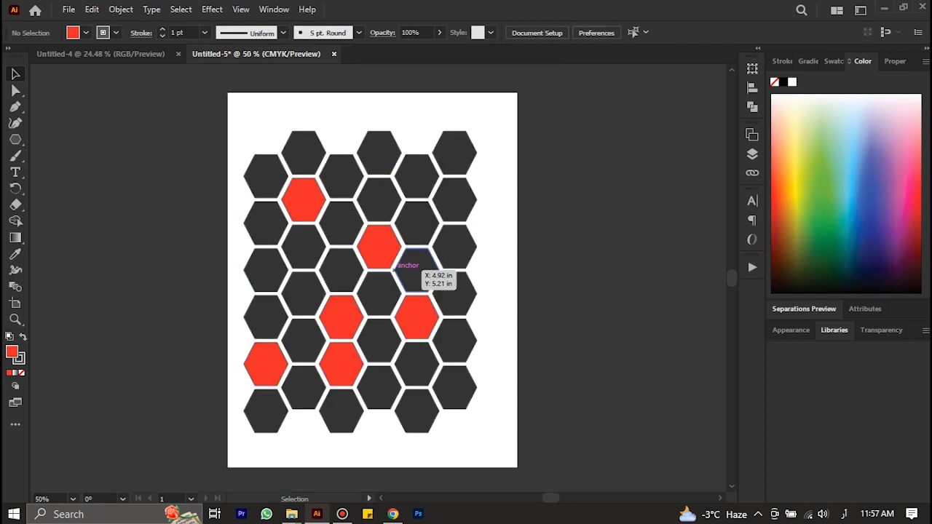
scroll(370, 271, "up", 1)
scroll(369, 271, "down", 1)
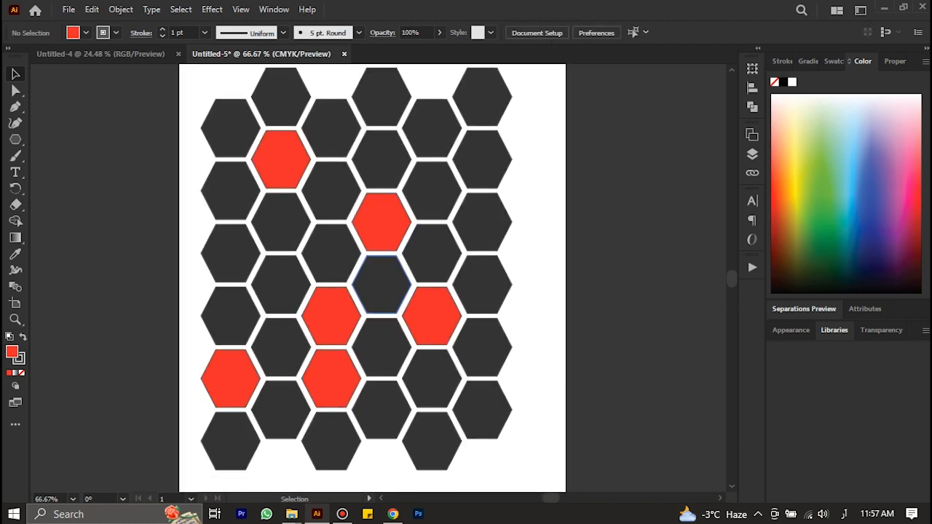
scroll(382, 284, "down", 1)
scroll(381, 283, "up", 1)
scroll(382, 284, "down", 1)
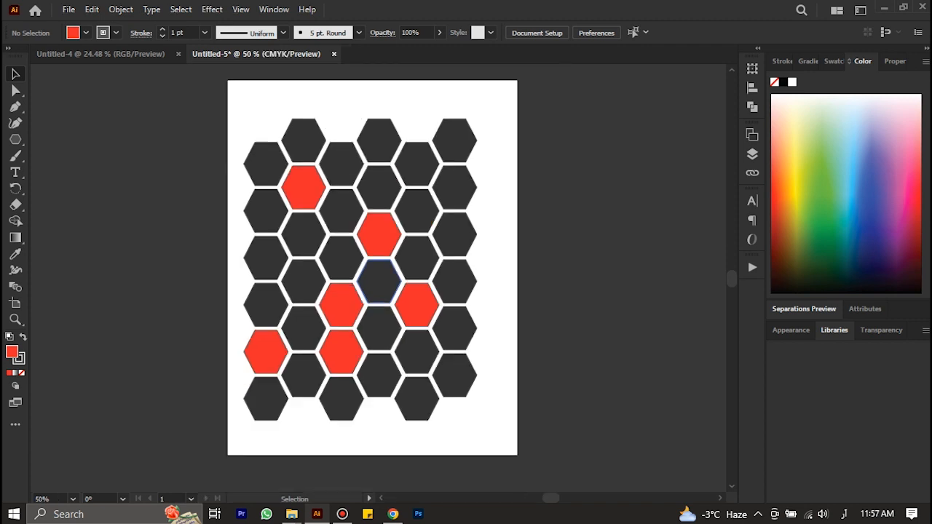
scroll(382, 284, "up", 1)
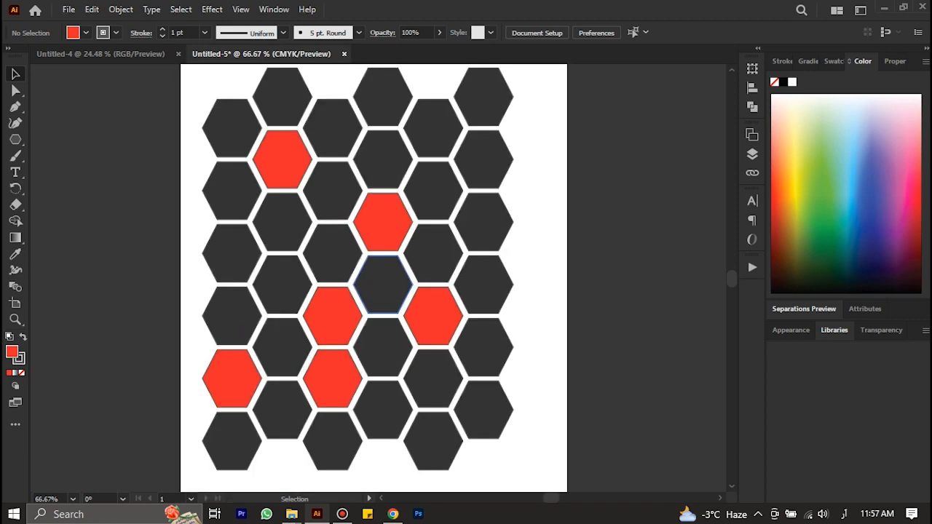